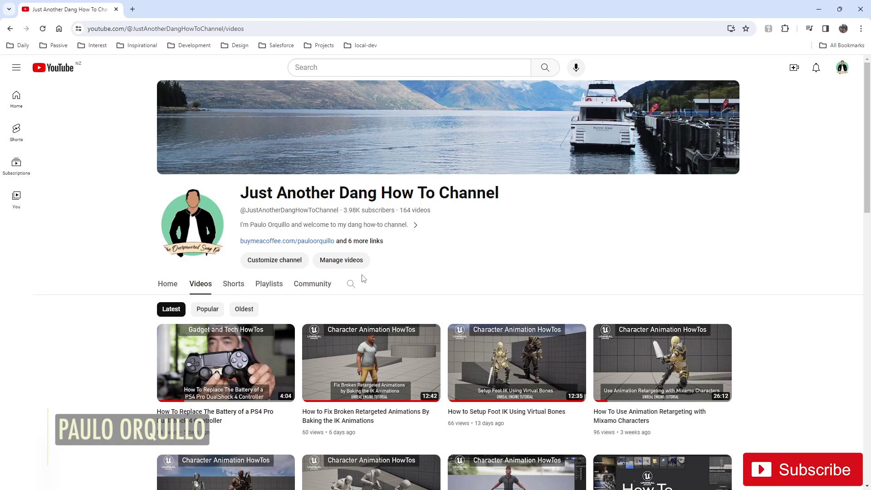
- Browse the latest video uploads on the channel page
scroll(363, 278, down, 2)
scroll(363, 279, down, 2)
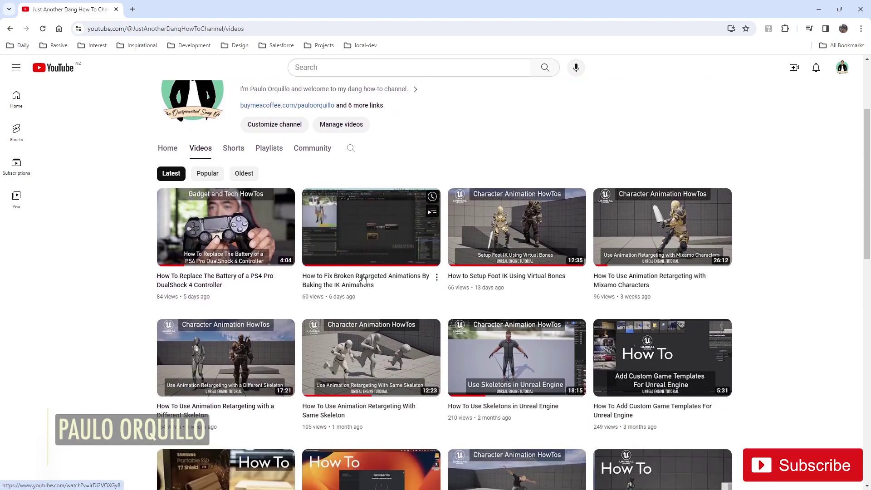
scroll(363, 278, down, 2)
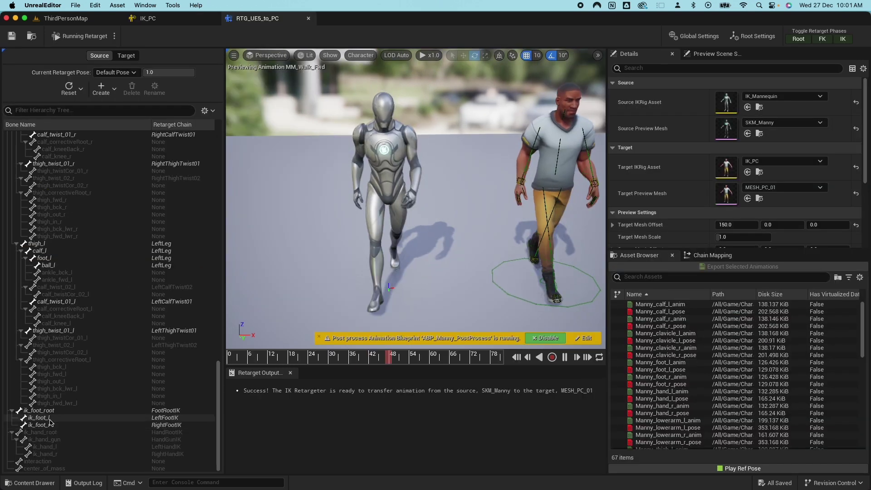
- Select the ik_foot_l bone in the RTG_UE5_to_PC source hierarchy and test the character's running and jumping in ThirdPersonMap
click(44, 417)
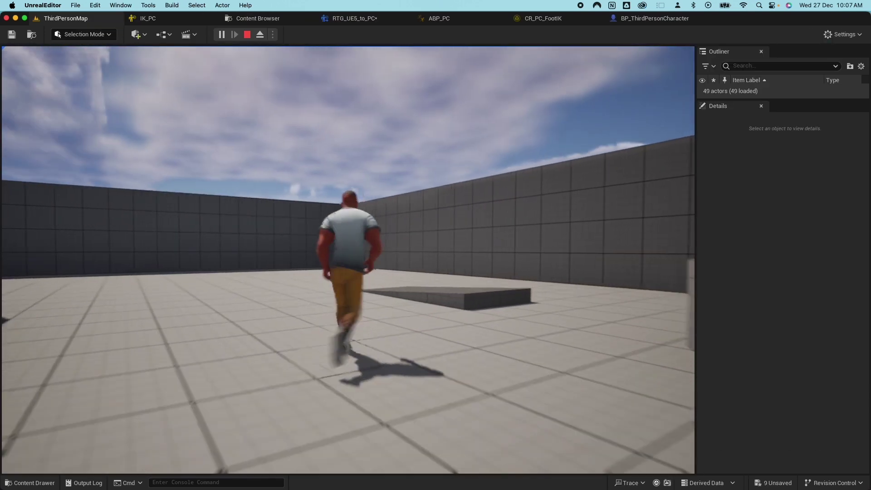
key(w)
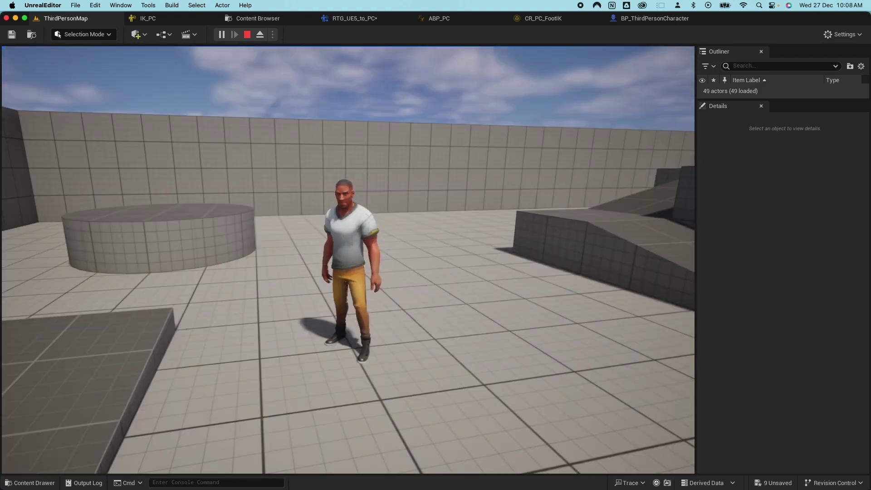
key(space)
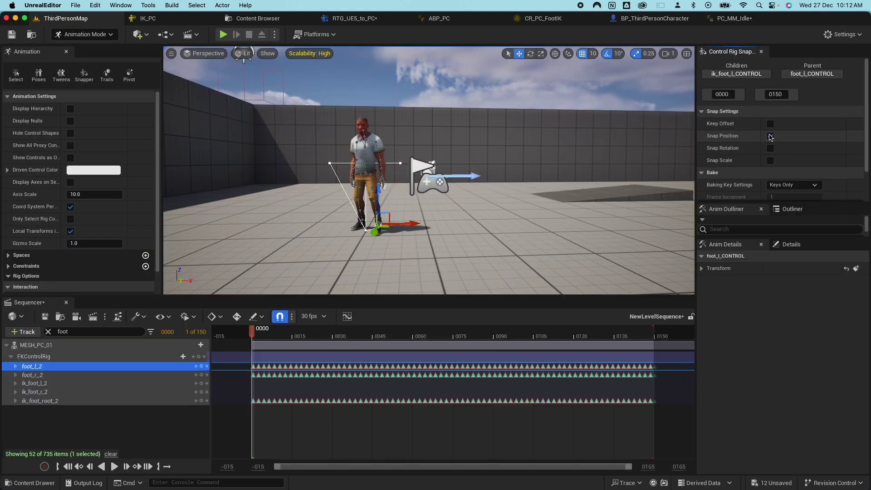
- Toggle Snap Position for snapping ik_foot_l_CONTROL to foot_l_CONTROL over frames 0000 to 0150
click(770, 136)
scroll(780, 182, down, 2)
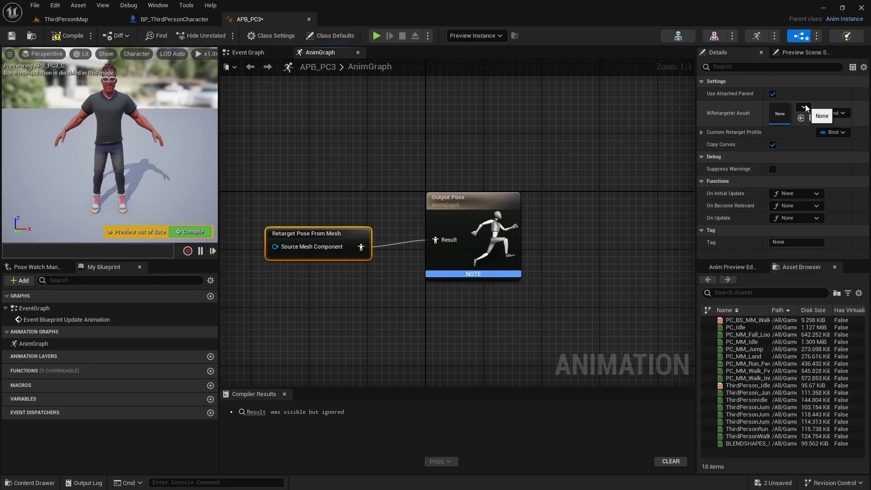
- Open the IKRetargeter Asset choices in APB_PC3, set the PC component's Anim Class to APB_PC3, and test the character's movement
click(804, 108)
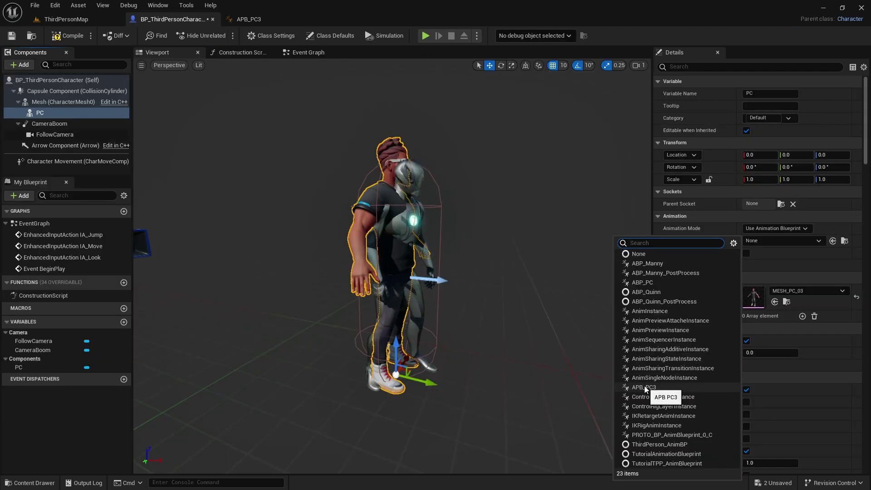
click(644, 387)
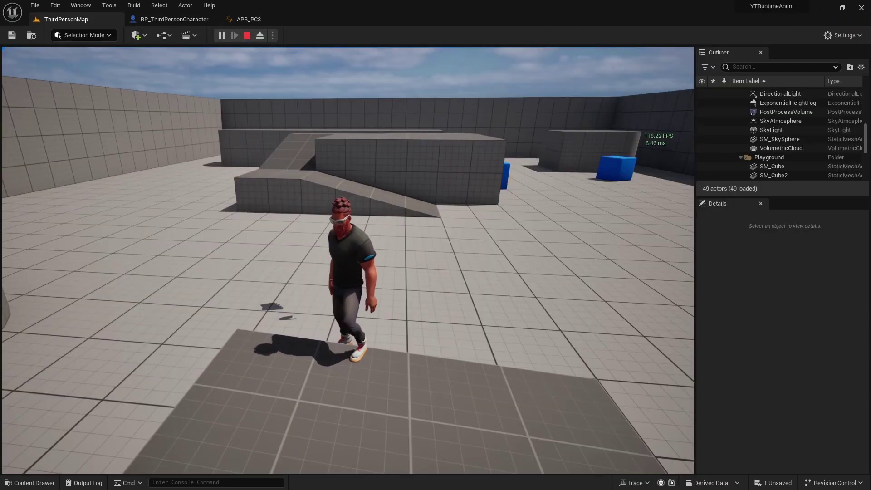
key(w)
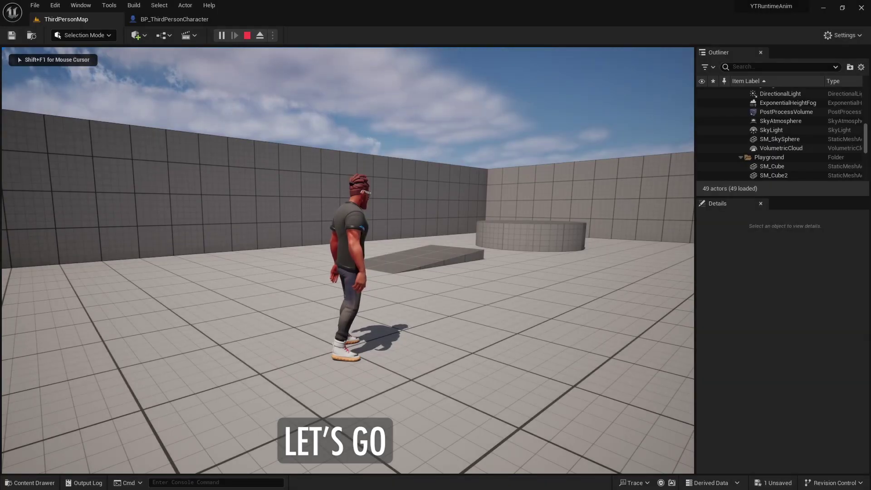
- Walk the character around the running level to check its current animations, and end the play session
key(s)
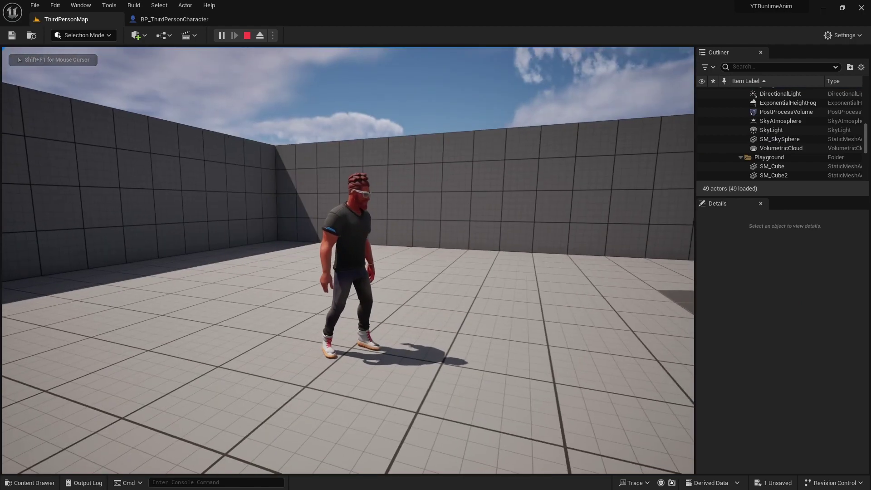
key(w)
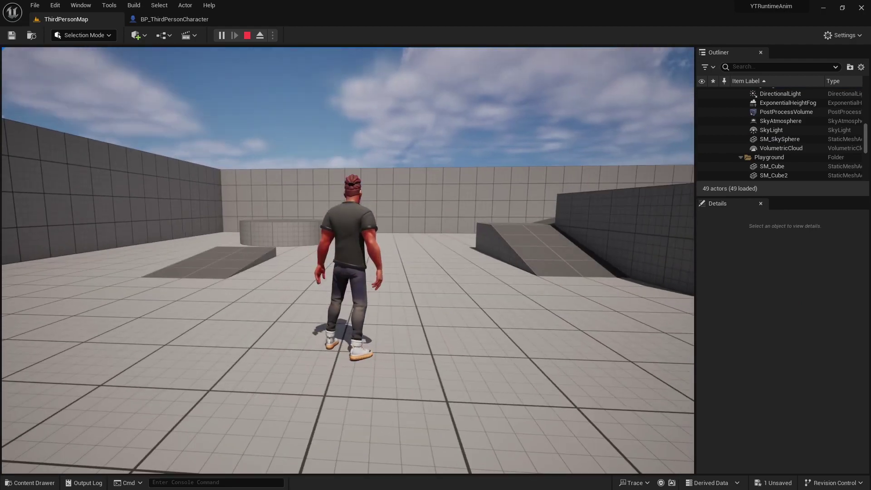
key(Escape)
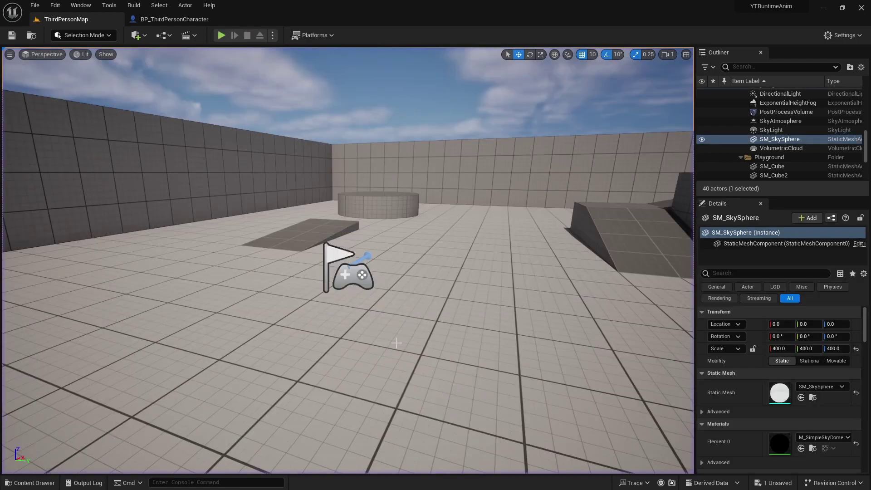
- Review the assets in the Animations and Rigs folders of SCK_Casual01
click(29, 483)
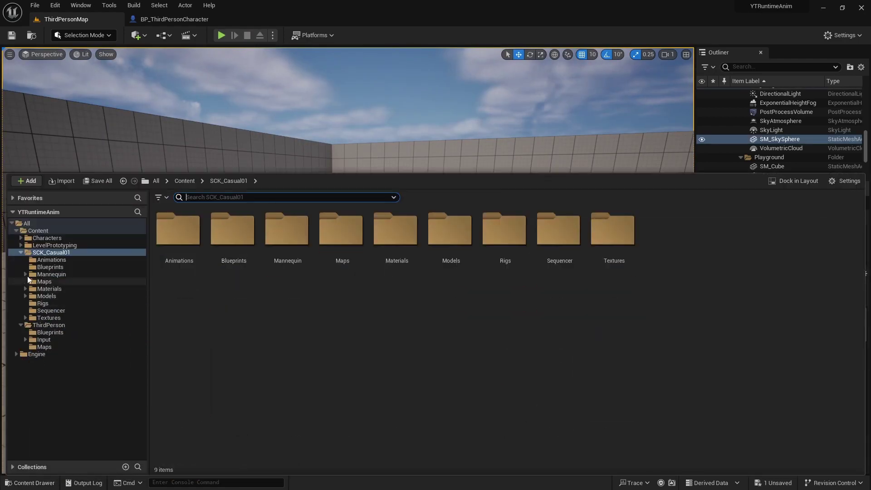
click(51, 260)
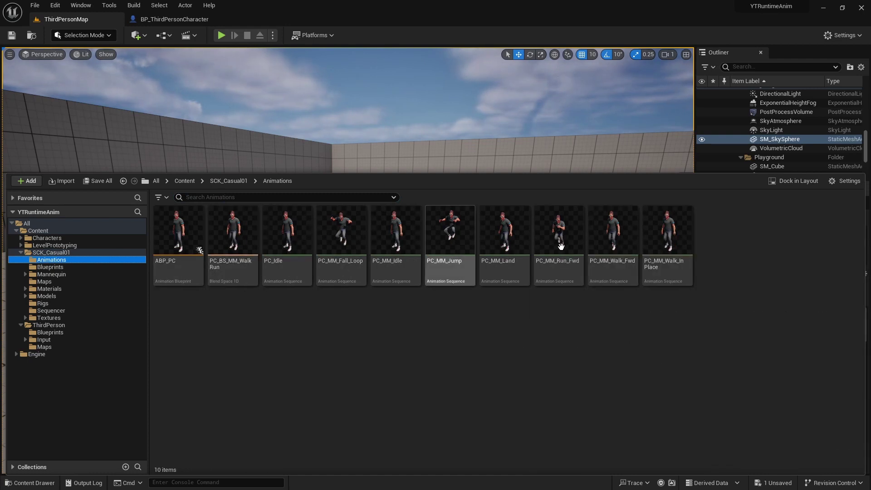
click(47, 302)
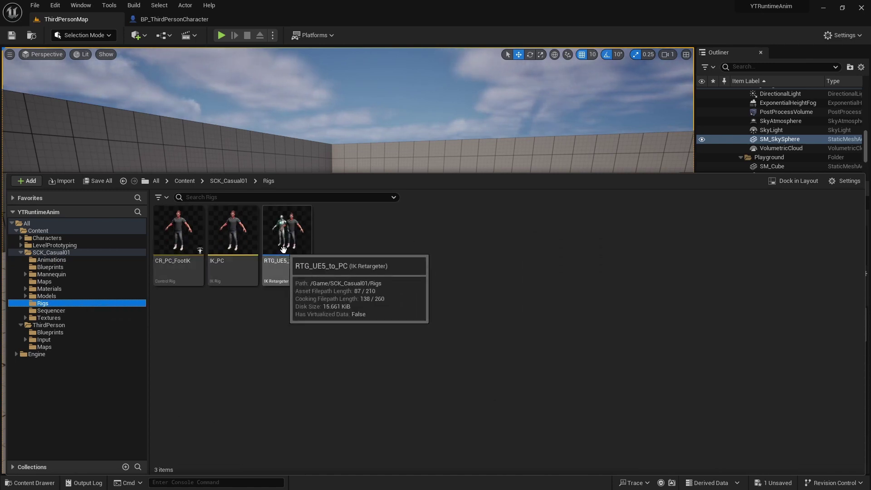
- Open BP_ThirdPersonCharacter from the ThirdPerson Blueprints folder and inspect its Mesh component in the 3D preview
click(52, 332)
double_click(186, 234)
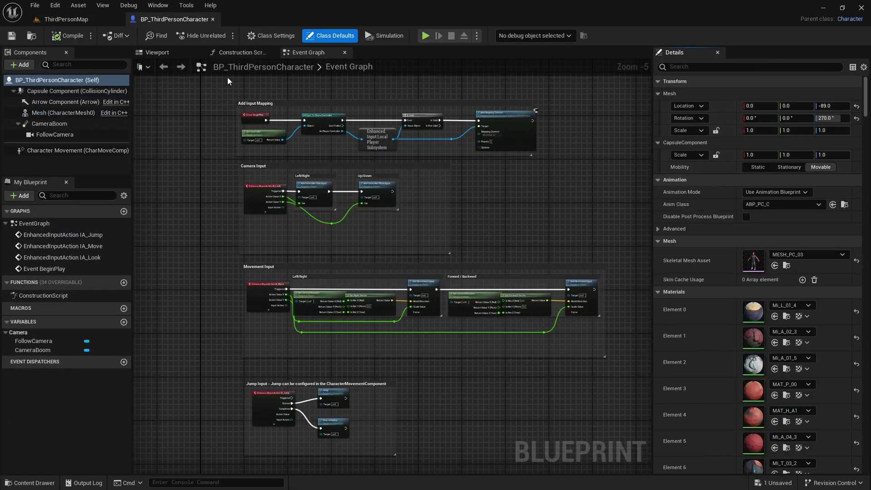
click(51, 113)
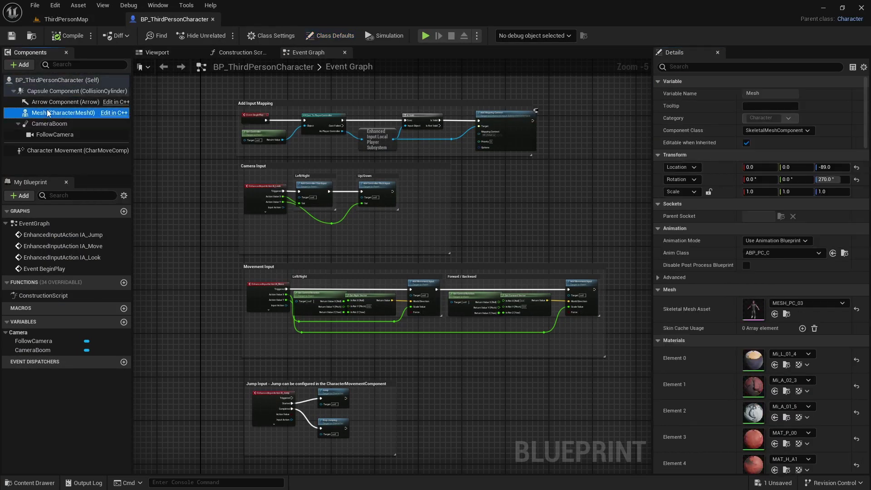
click(157, 53)
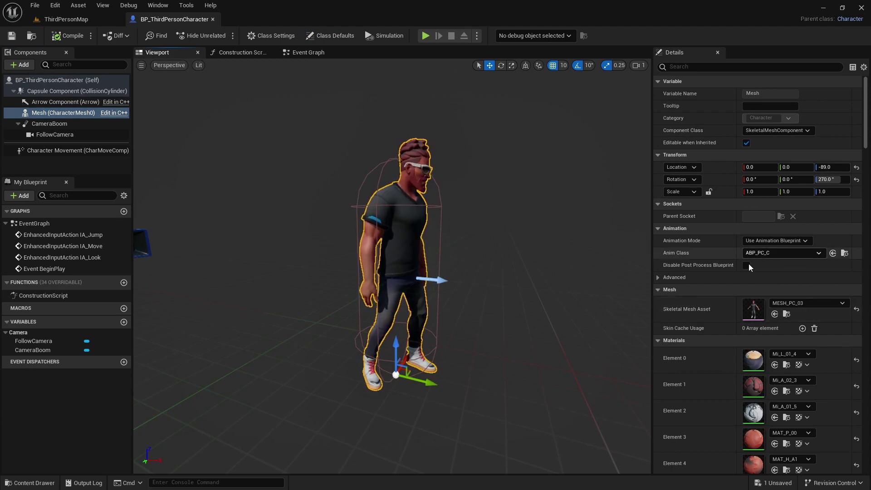
- Return to ThirdPersonMap and enable the frame rate display for the level view
click(68, 19)
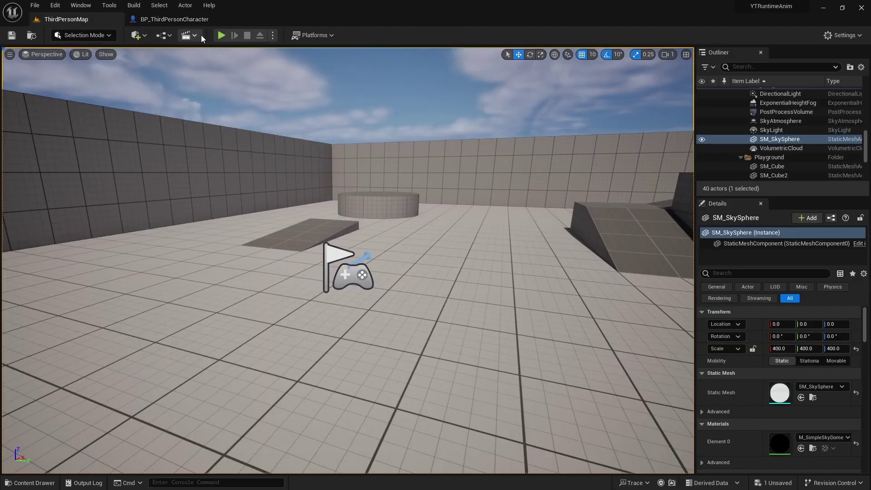
click(10, 55)
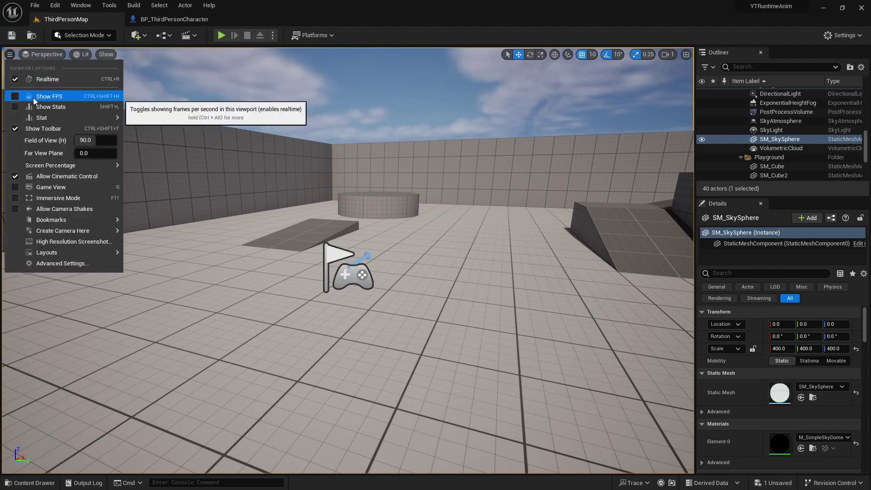
click(37, 91)
- Play the level, running and jumping the character around to observe animations and frame rate, and end the session
click(221, 35)
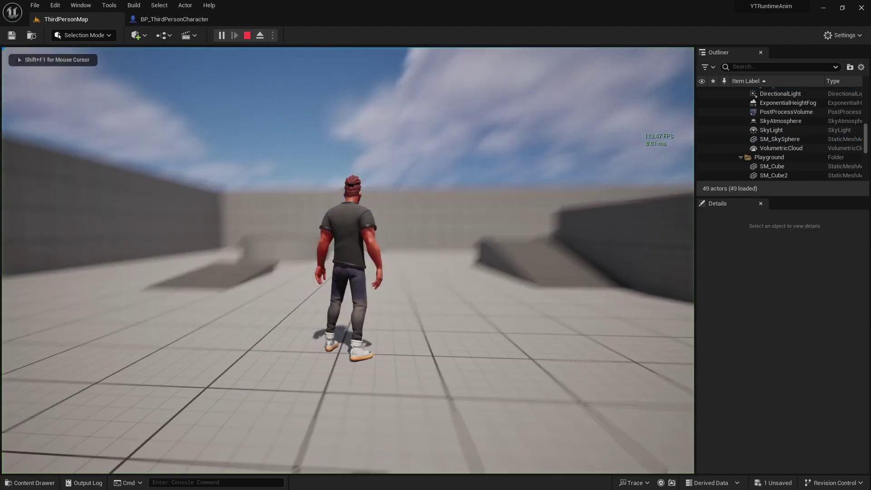
key(w)
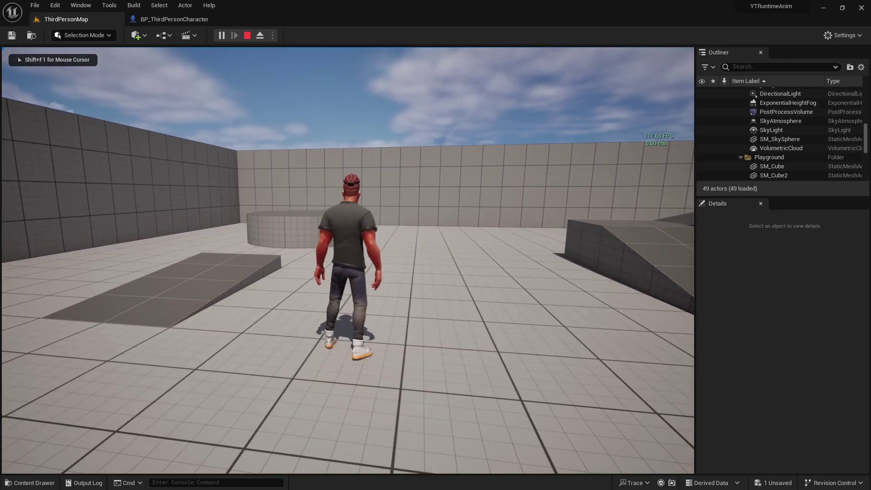
key(space)
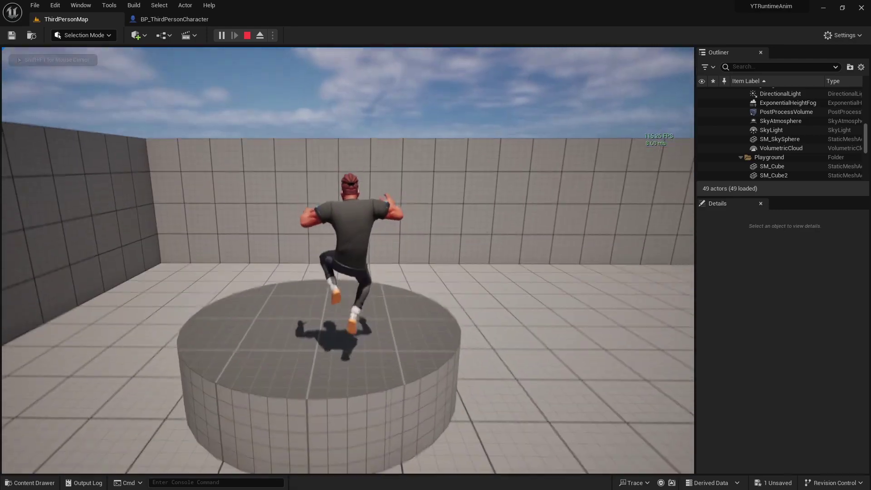
key(space)
key(w)
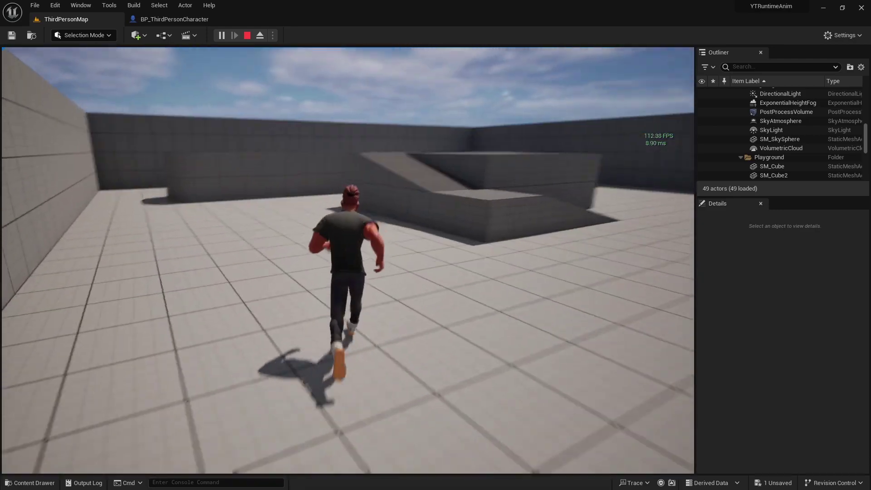
key(w)
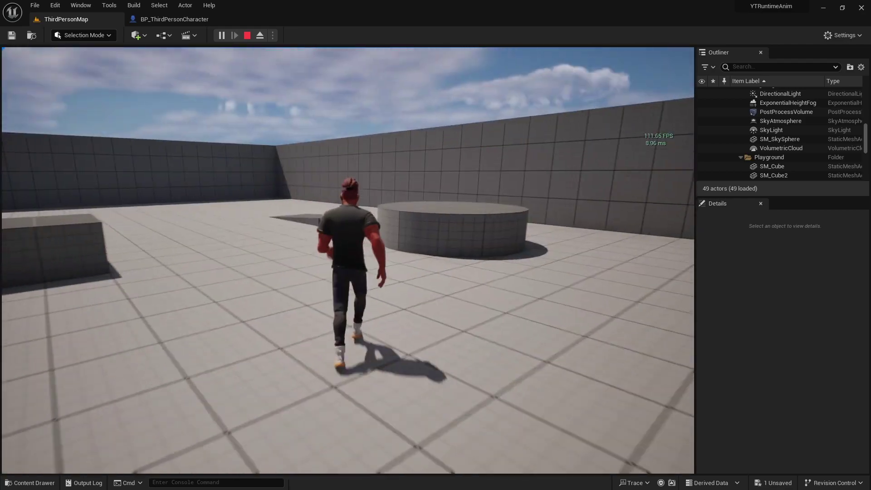
key(w)
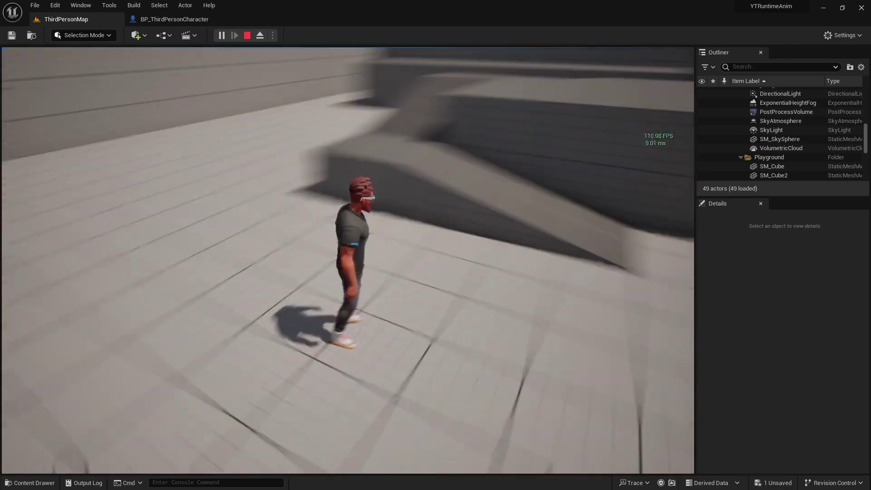
key(Escape)
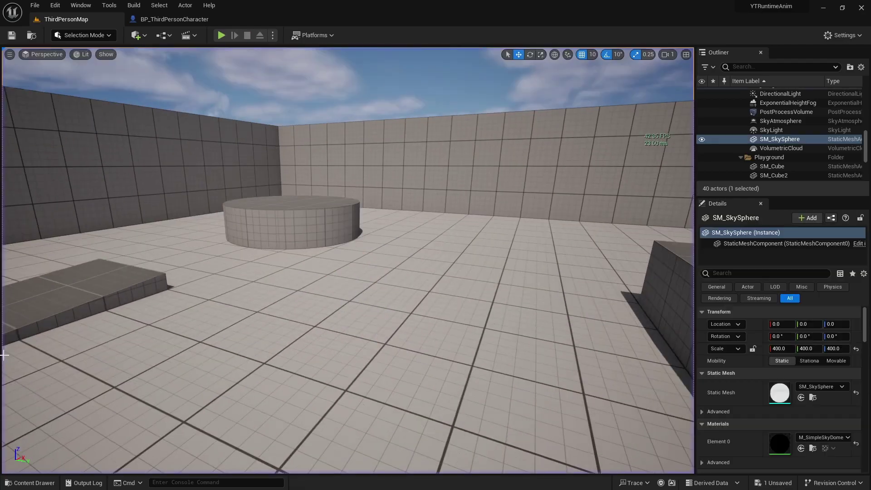
- Create an Animation Blueprint in SCK_Casual01's Animations folder targeting UE4_Mannequin_Skeleton, with AnimInstance as the parent class
click(40, 483)
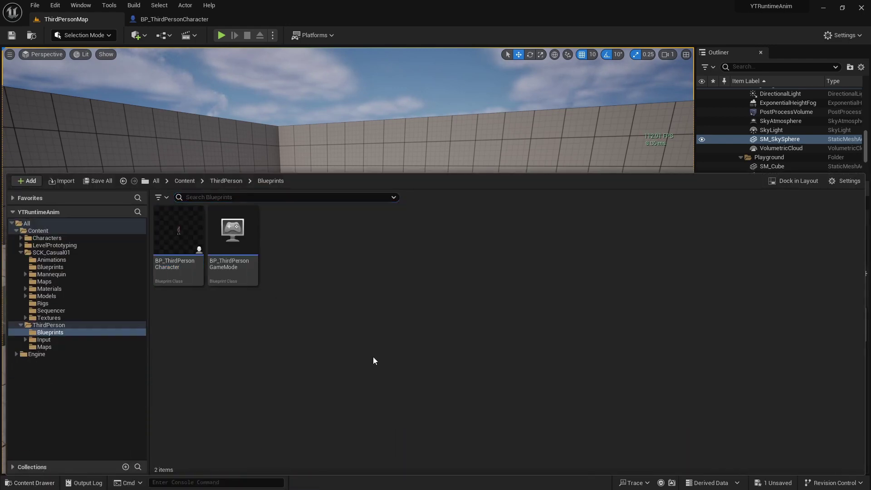
click(51, 259)
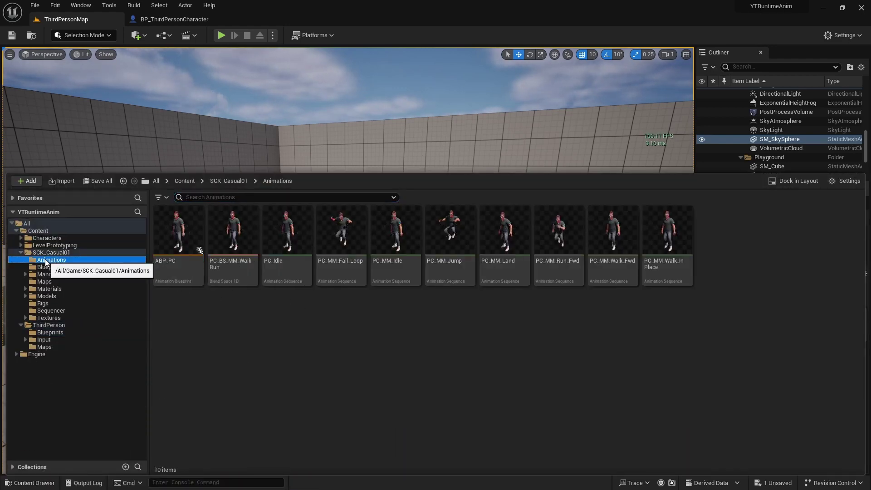
right_click(228, 353)
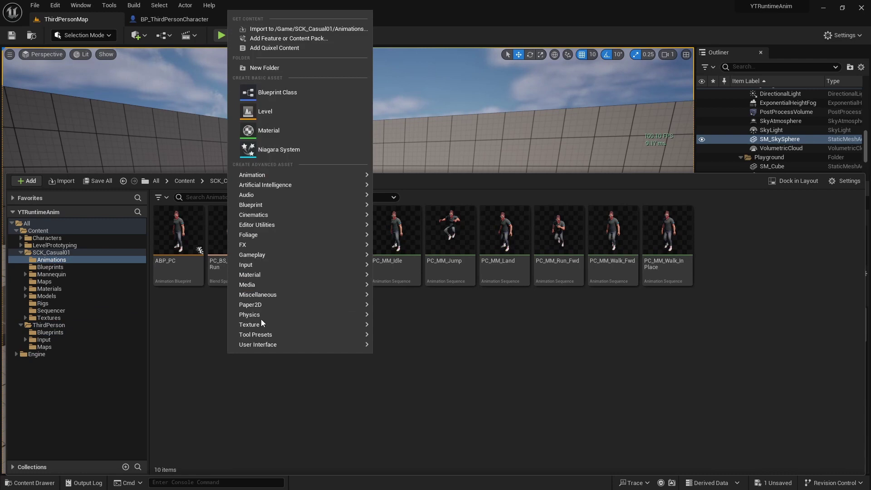
mouse_move(260, 181)
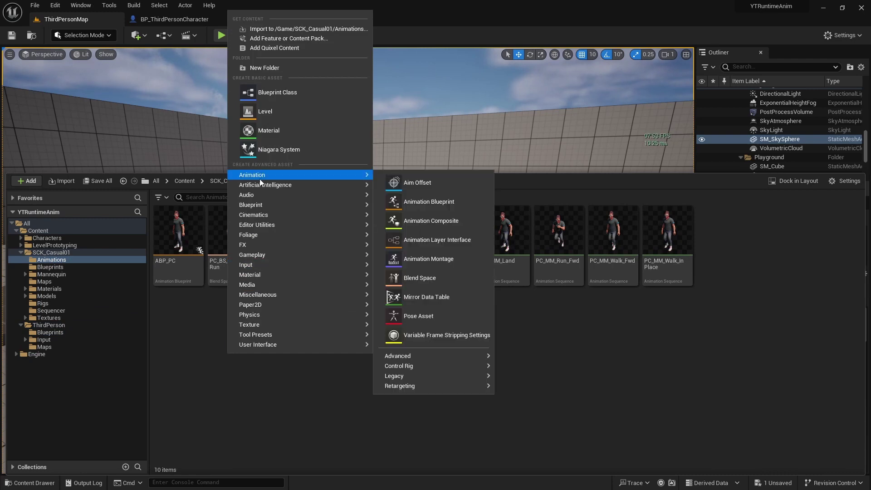
click(412, 201)
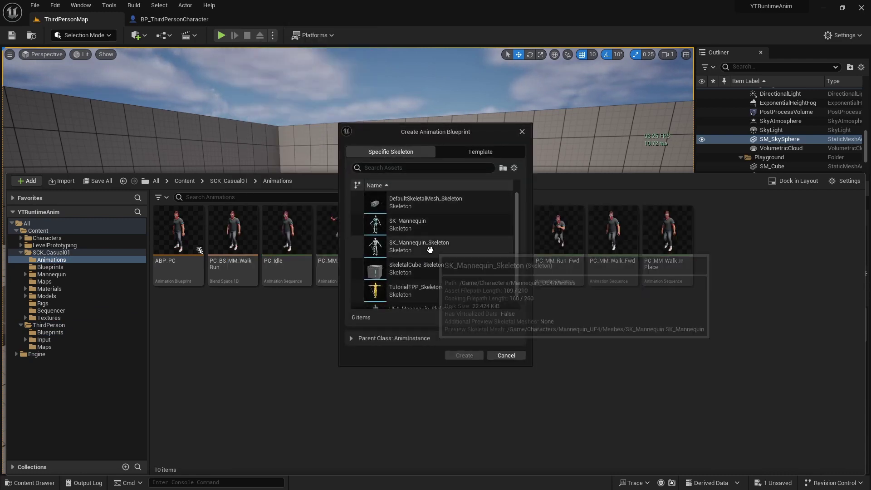
scroll(429, 249, down, 1)
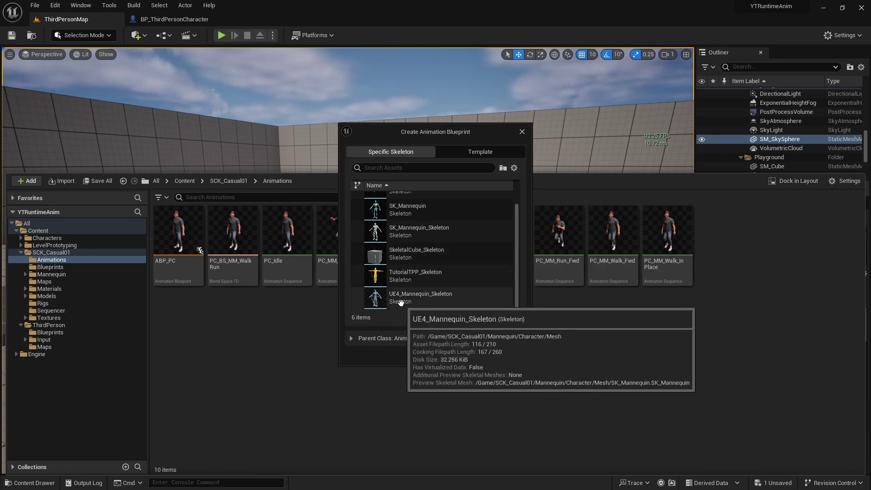
click(435, 300)
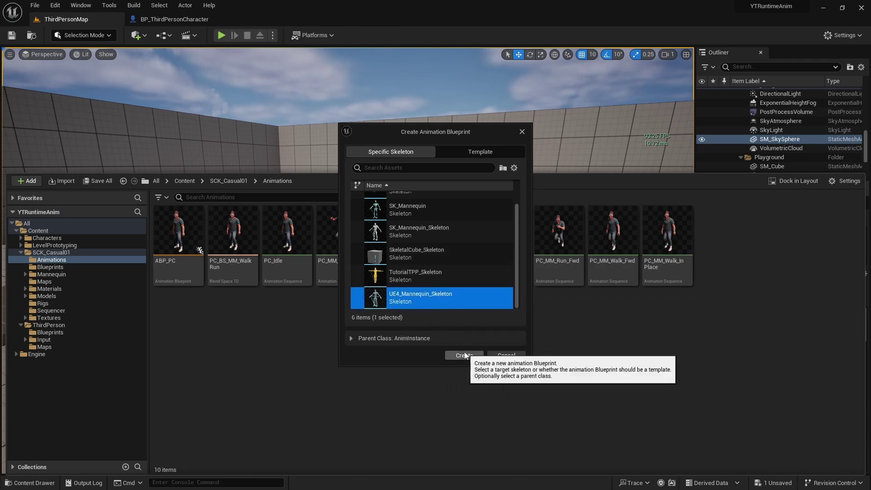
click(464, 355)
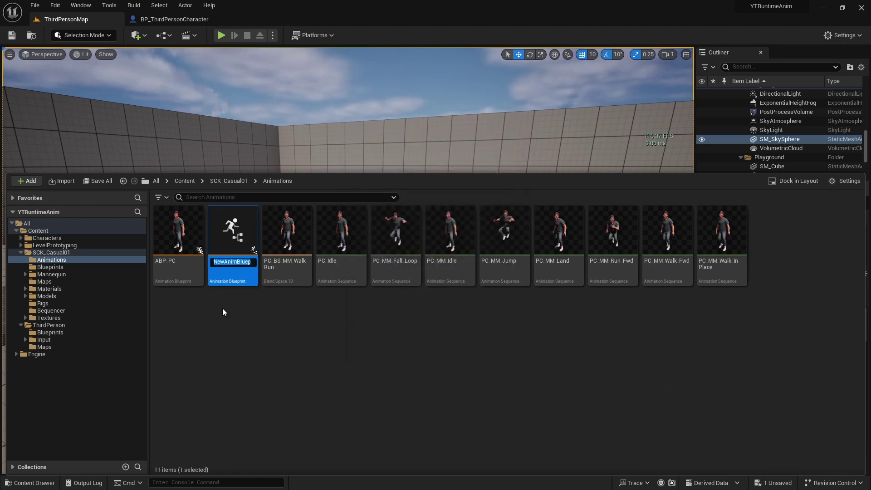
- Name the new Animation Blueprint APB_PC3 and open it for editing
text(APB_P)
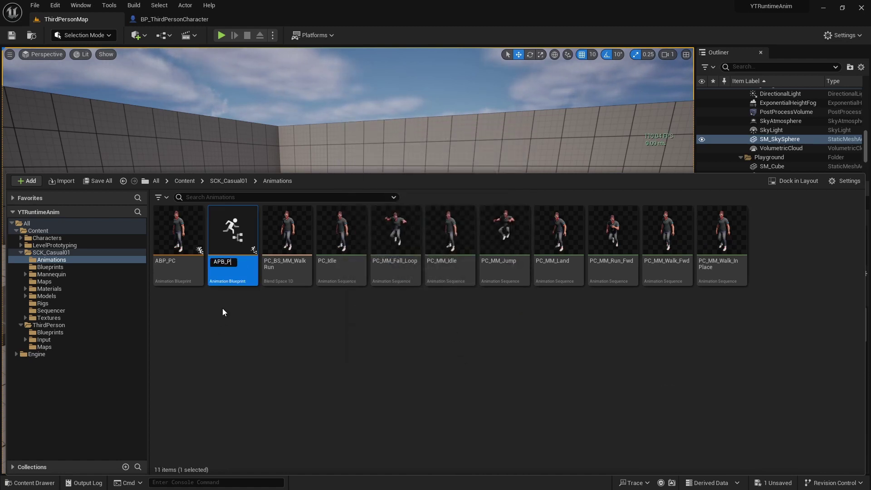
text(C3)
key(Return)
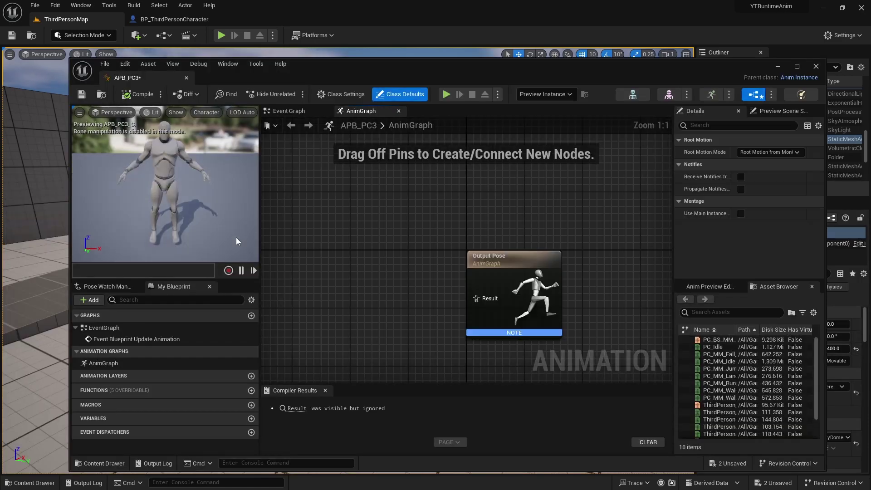
double_click(236, 238)
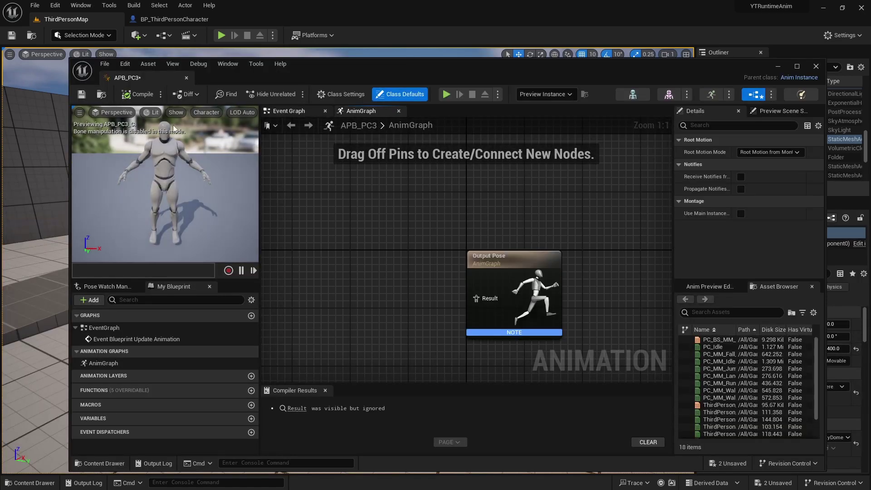
- Set APB_PC3's preview mesh to MESH_PC_03 and dock its editor window alongside the other open editors
click(781, 110)
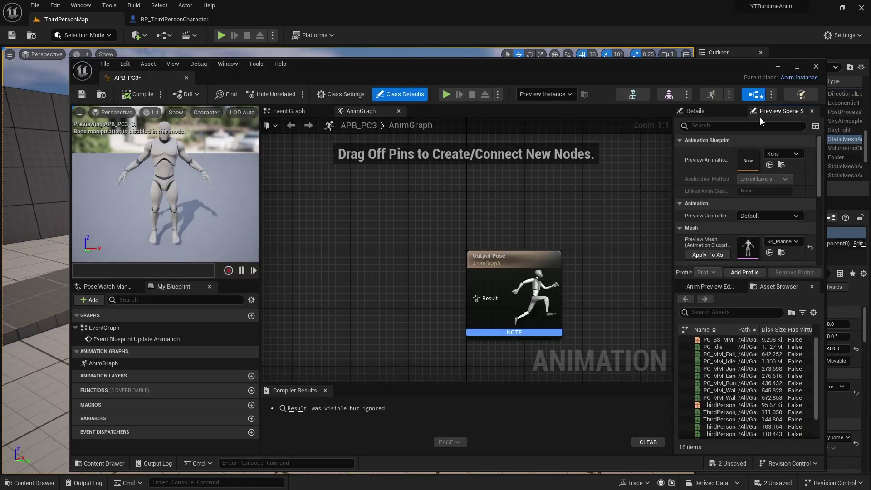
click(784, 242)
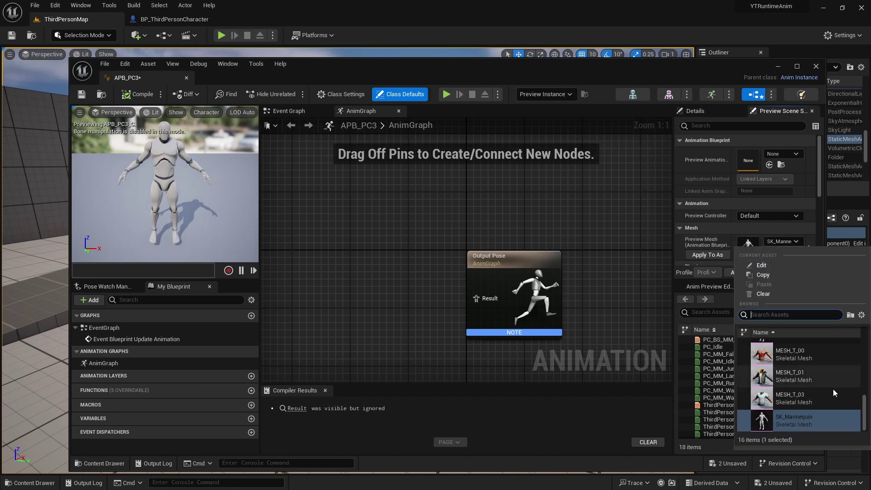
scroll(808, 393, up, 3)
click(807, 394)
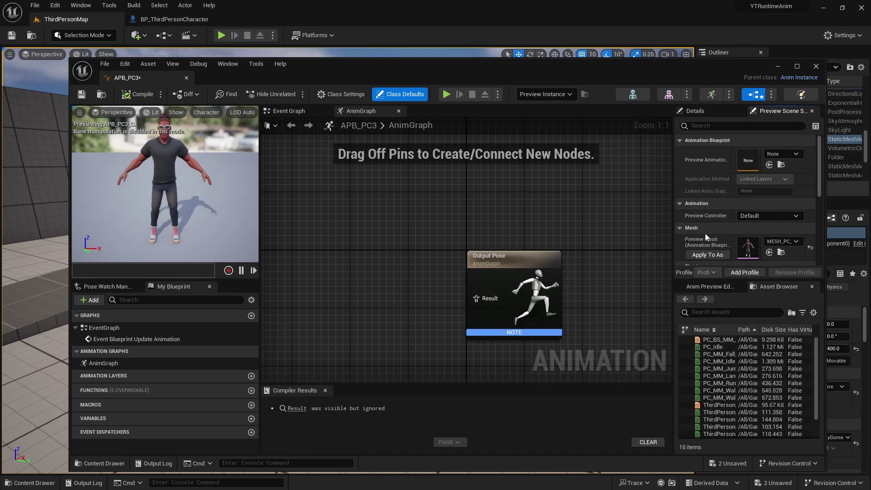
click(695, 111)
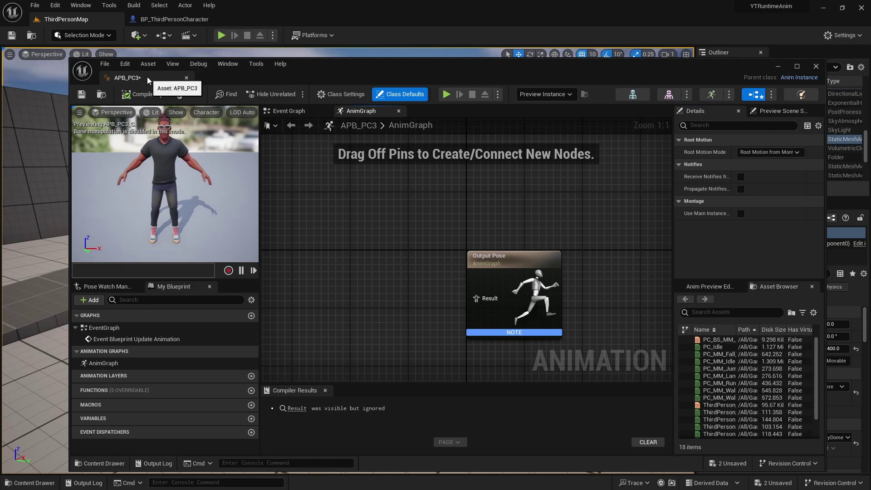
drag(147, 77, 239, 17)
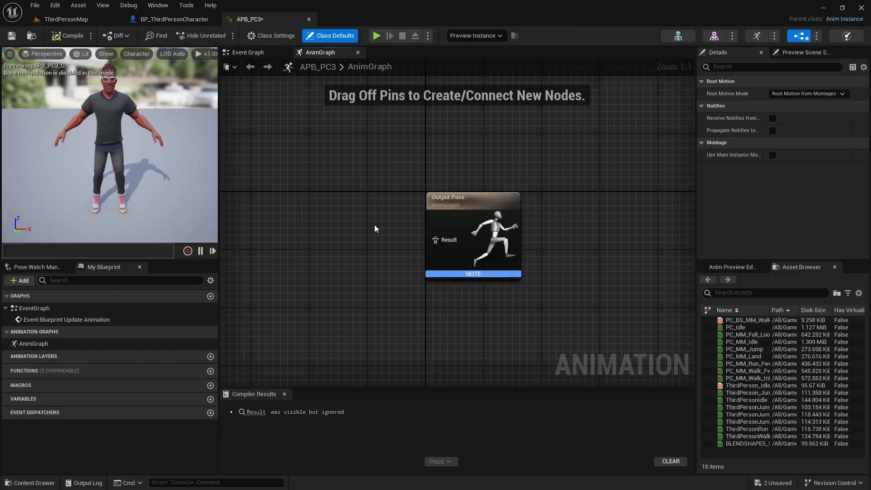
- Add a Retarget Pose From Mesh node to the AnimGraph and connect it to the Output Pose result
right_click(332, 185)
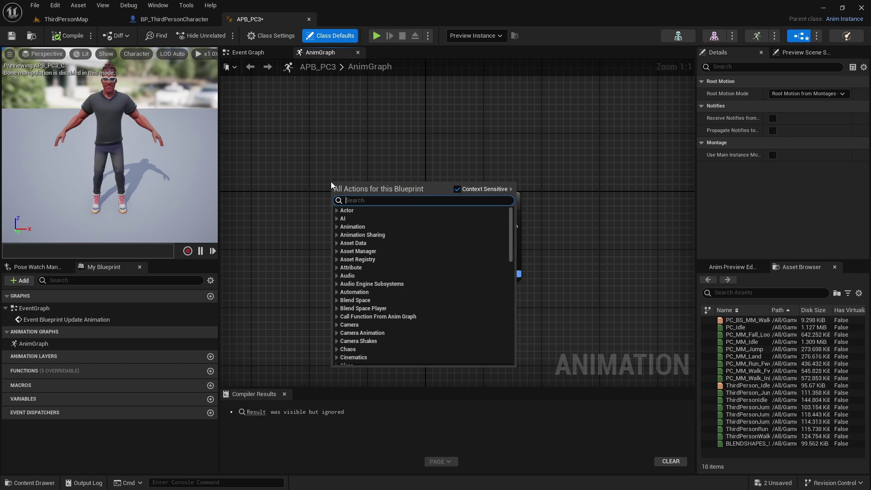
text(mesh)
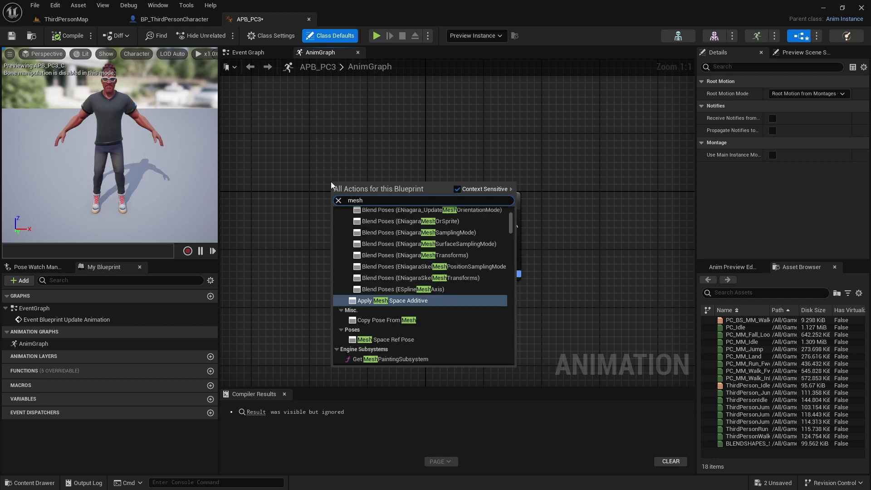
scroll(431, 290, down, 3)
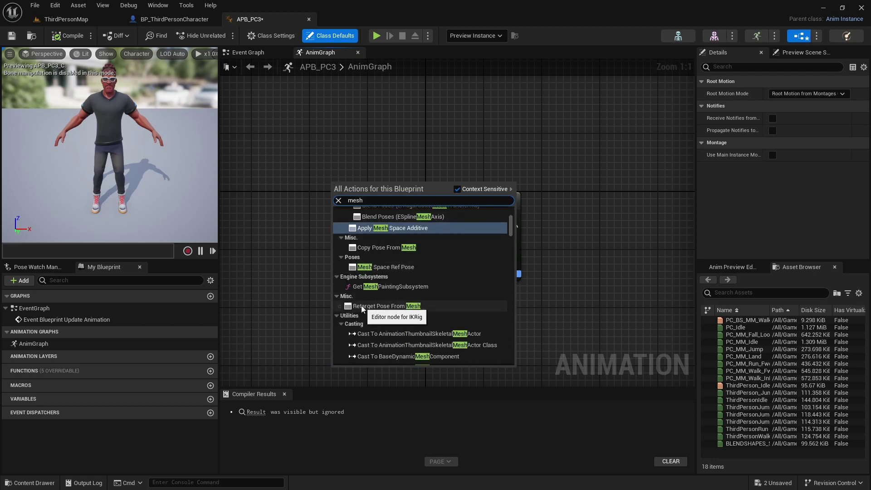
click(389, 306)
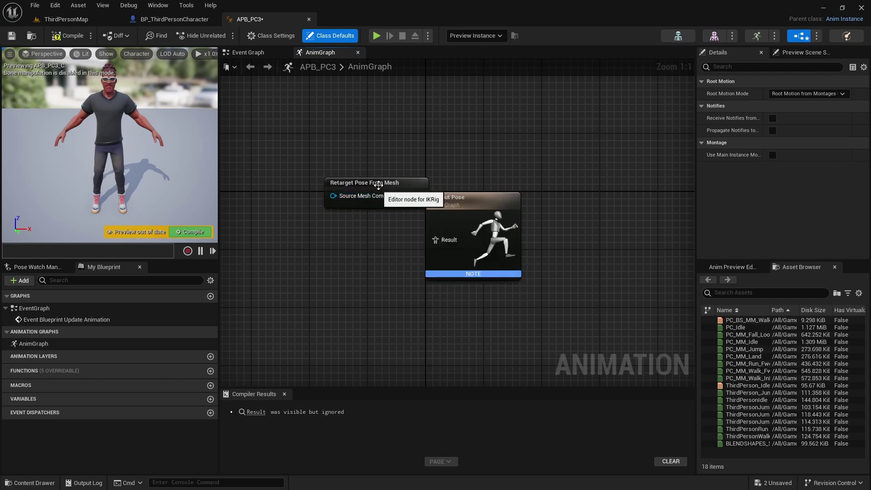
drag(377, 186, 315, 240)
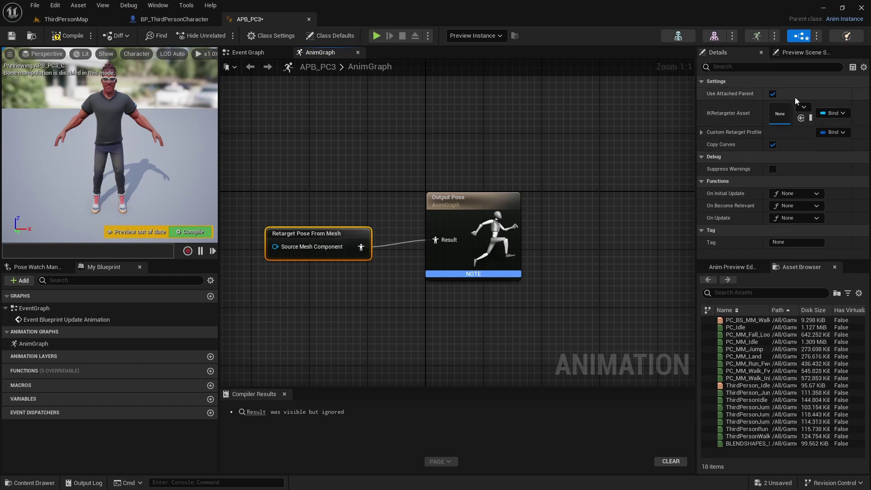
- Assign RTG_UE5_to_PC as the retarget node's IKRetargeter Asset, then compile and save APB_PC3
click(803, 106)
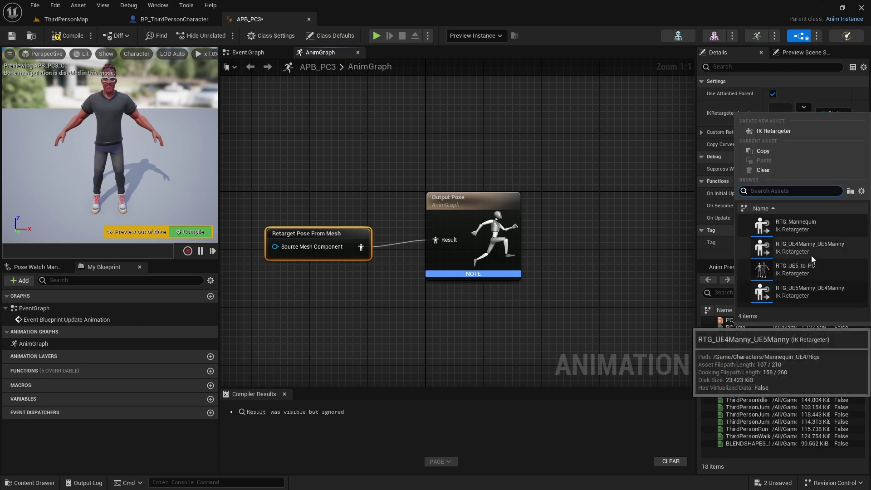
click(796, 269)
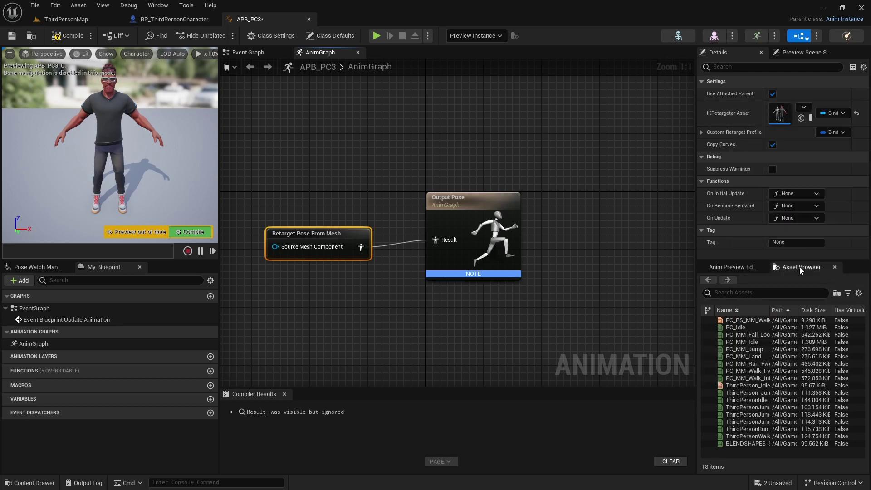
click(72, 36)
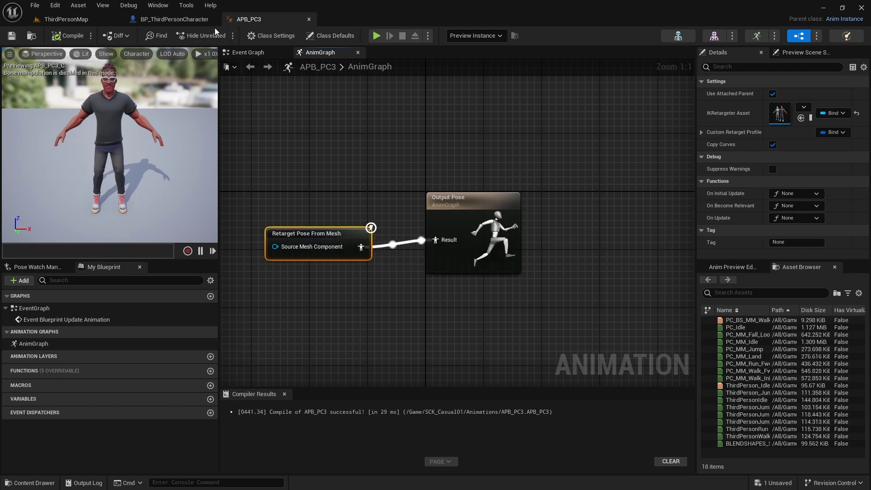
- In BP_ThirdPersonCharacter, set the Mesh component to skeletal mesh SKM_Manny with Anim Class ABP_Manny, and compile
click(186, 20)
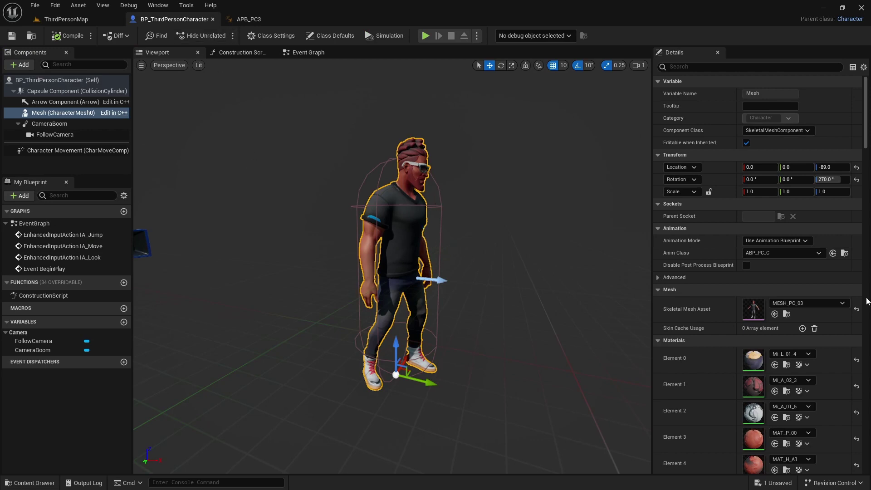
click(807, 303)
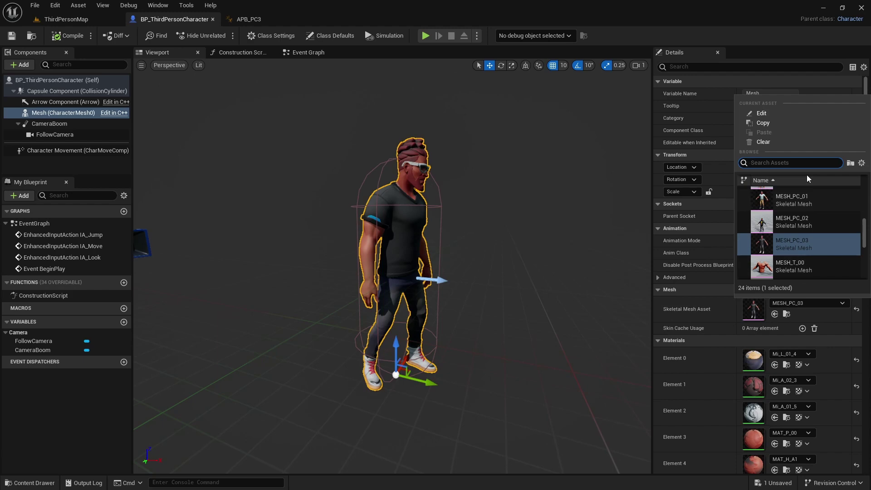
text(mann)
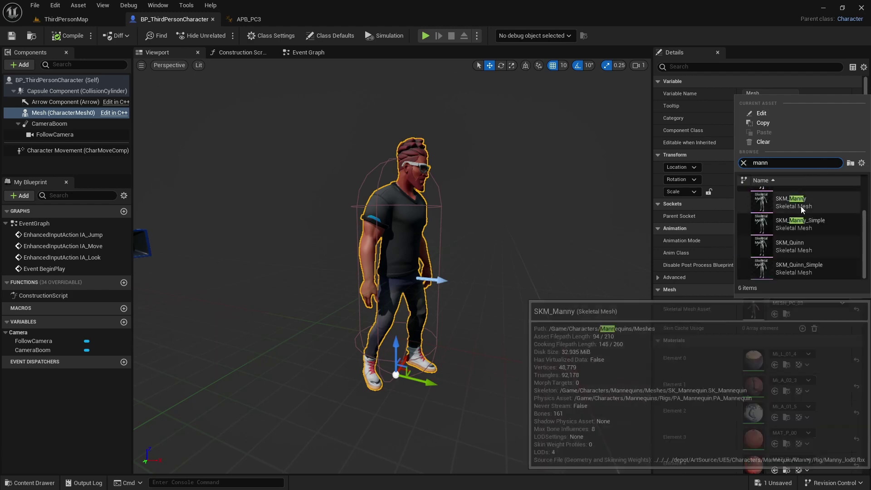
click(801, 206)
click(781, 252)
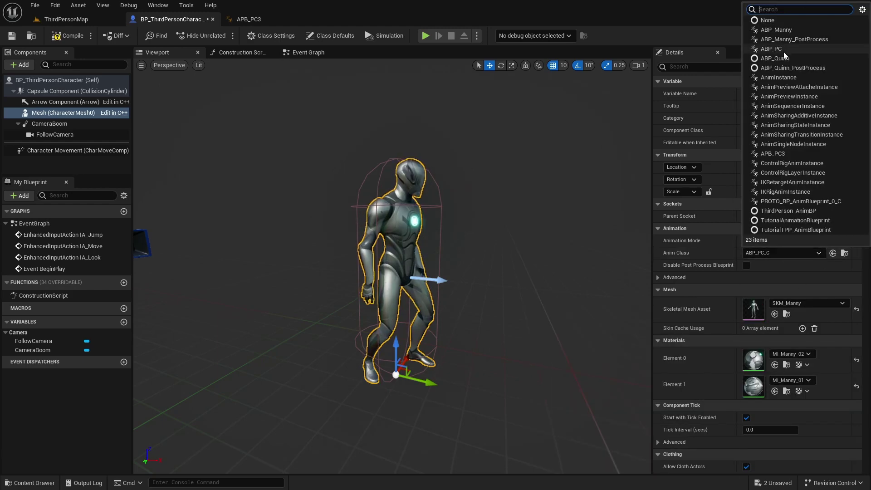
click(785, 30)
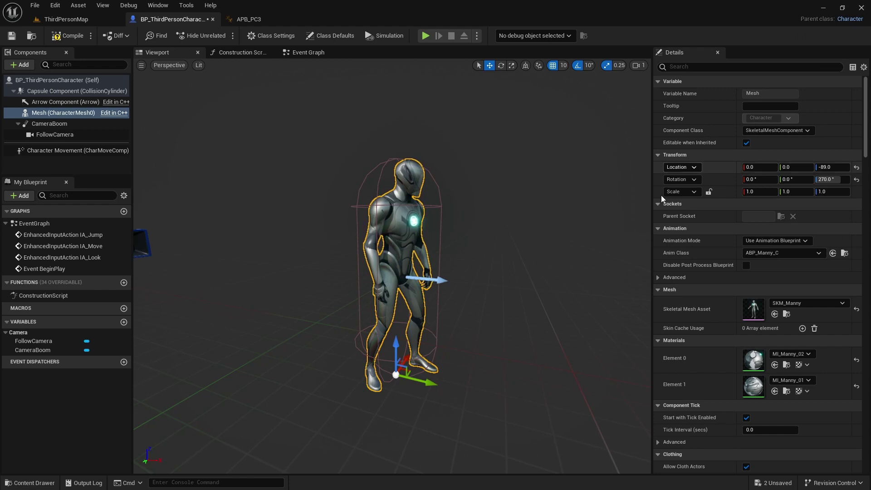
click(68, 36)
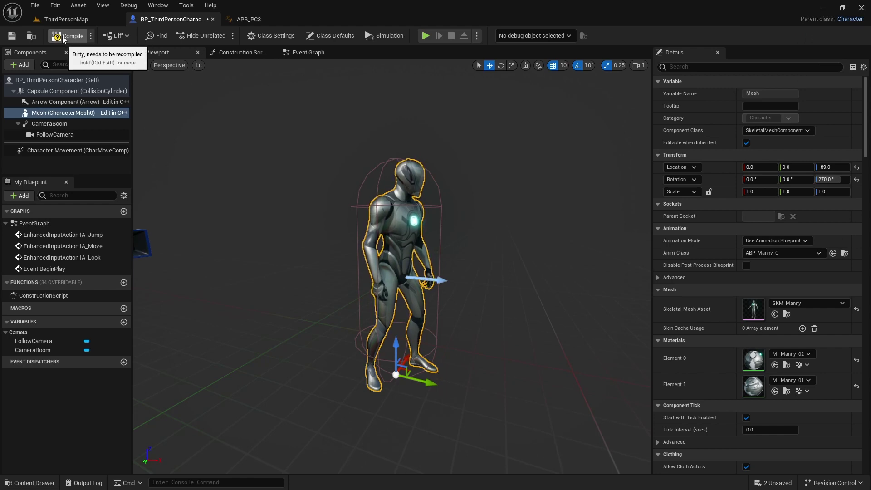
- Add a Skeletal Mesh component as a child of the character's Mesh component and name it PC
click(32, 113)
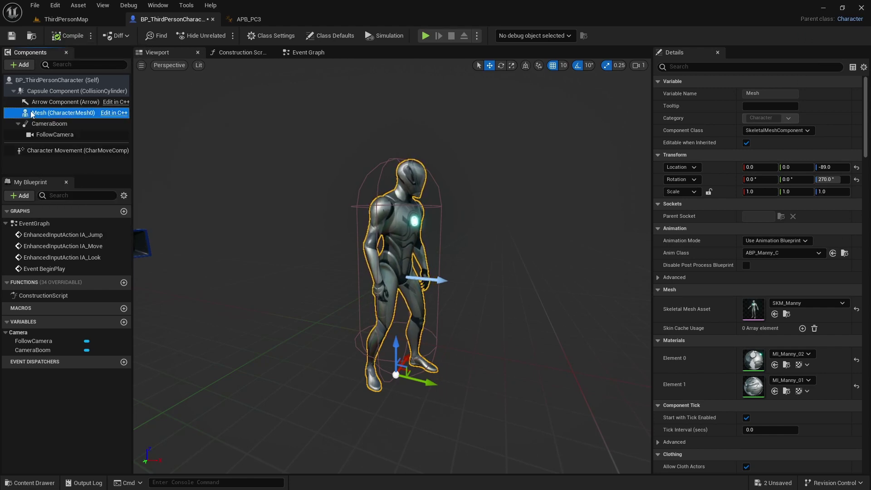
click(20, 65)
click(37, 158)
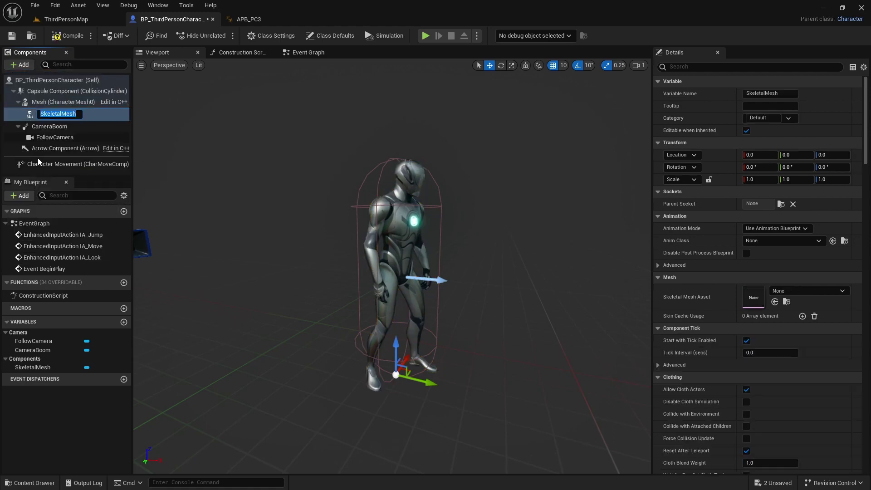
text(PC)
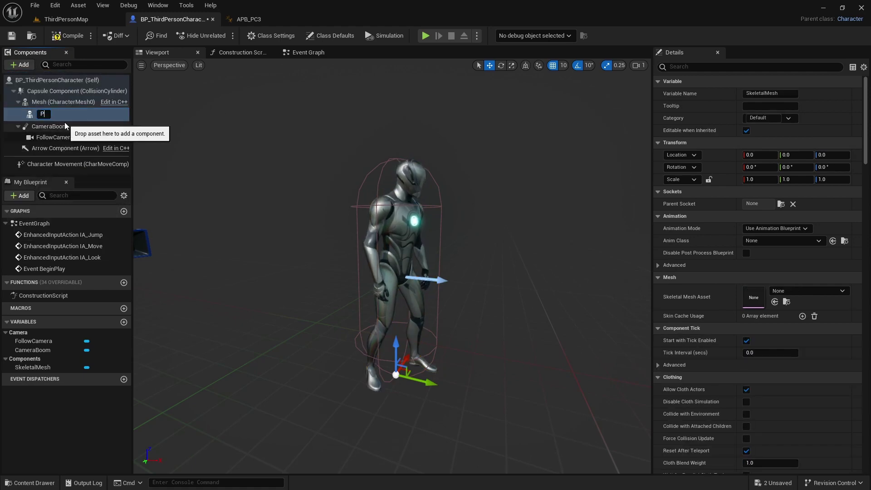
key(Return)
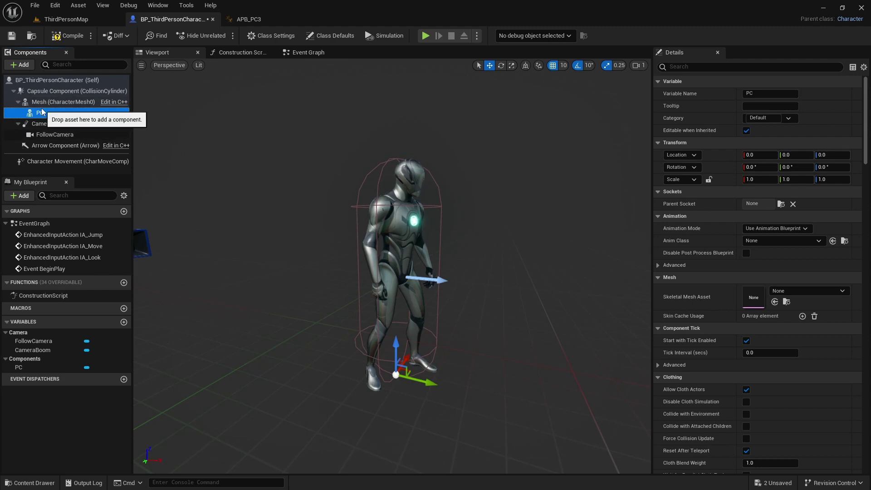
- Set the PC component's Skeletal Mesh Asset to MESH_PC_03 and its Anim Class to APB_PC3
click(804, 290)
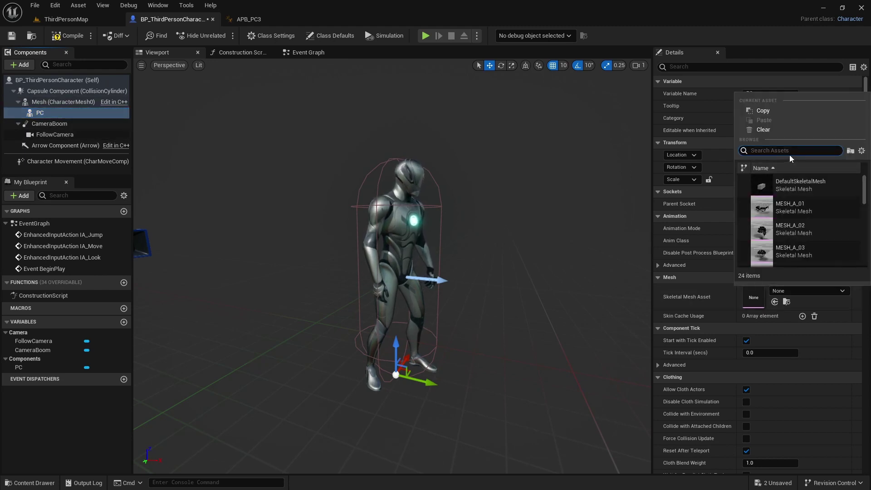
text(pc)
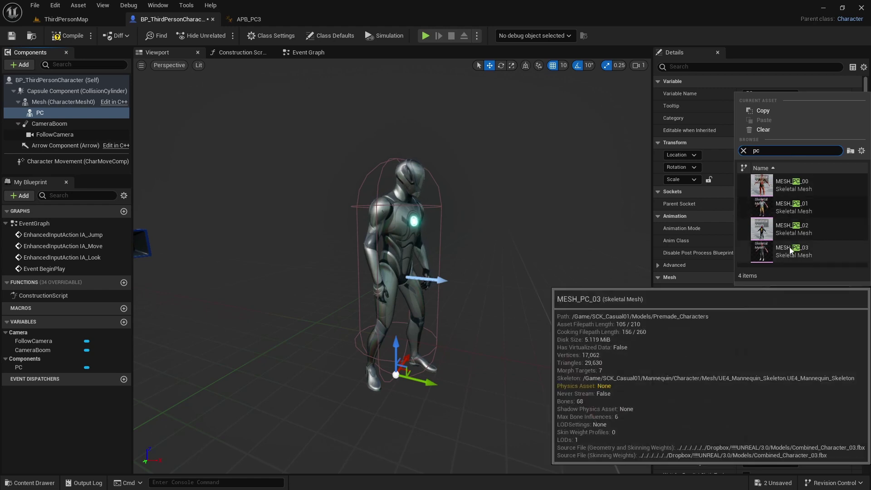
click(790, 250)
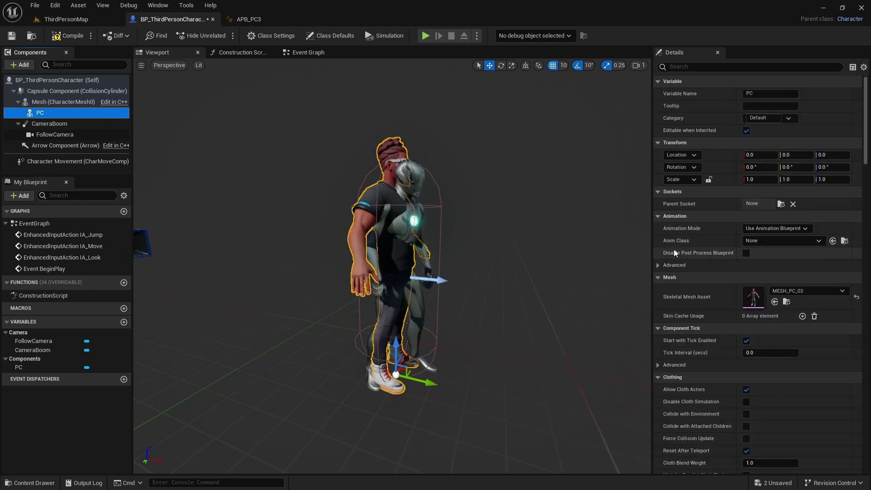
click(784, 240)
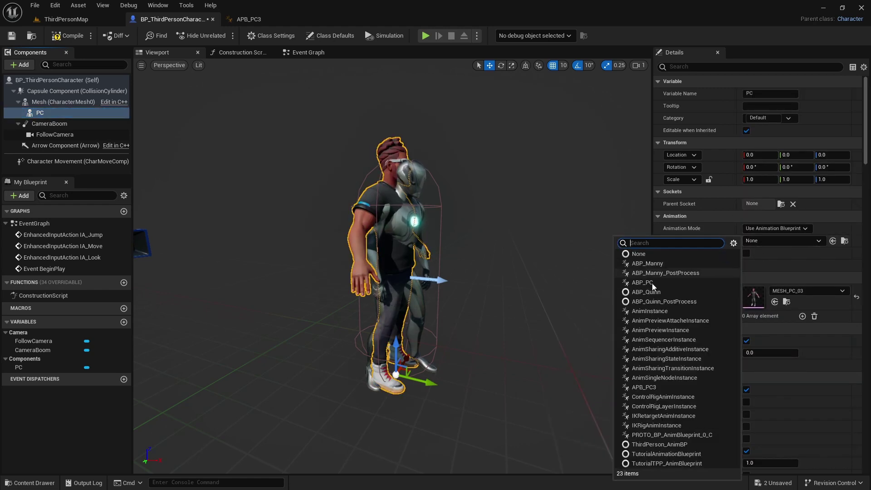
click(644, 387)
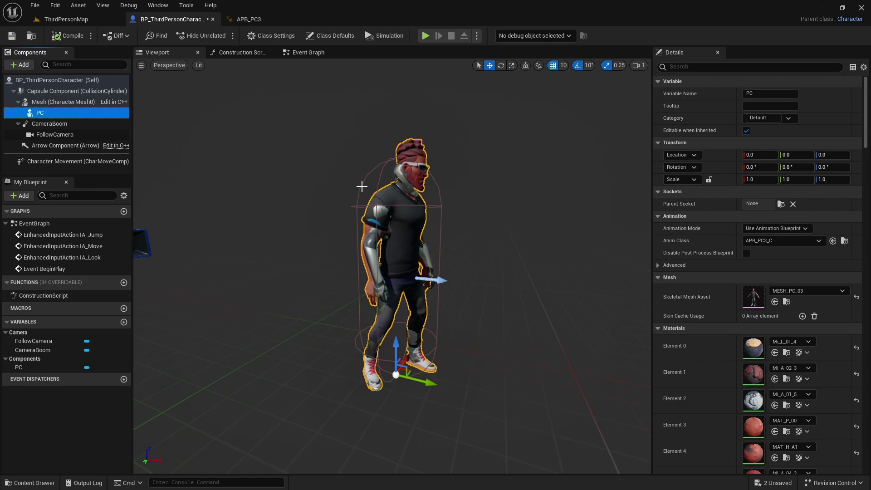
- Turn off Visible on the parent Mesh component to hide the mannequin, and compile the blueprint
click(73, 101)
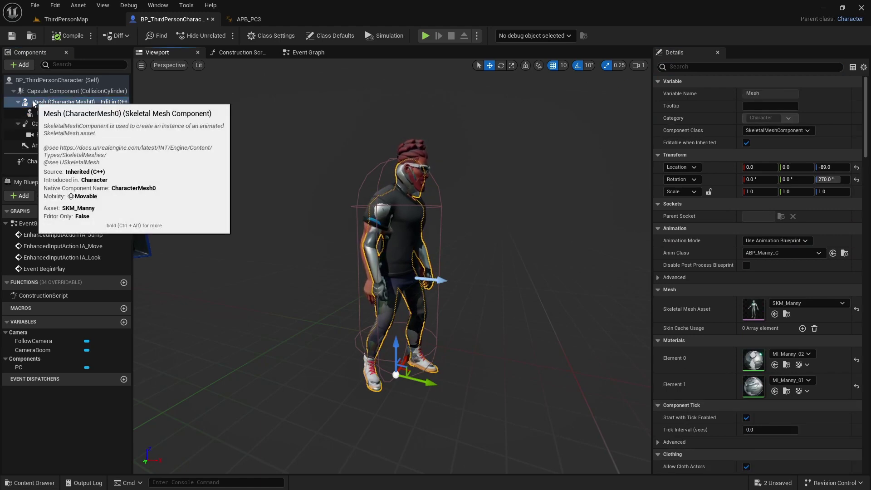
click(682, 67)
text(visi)
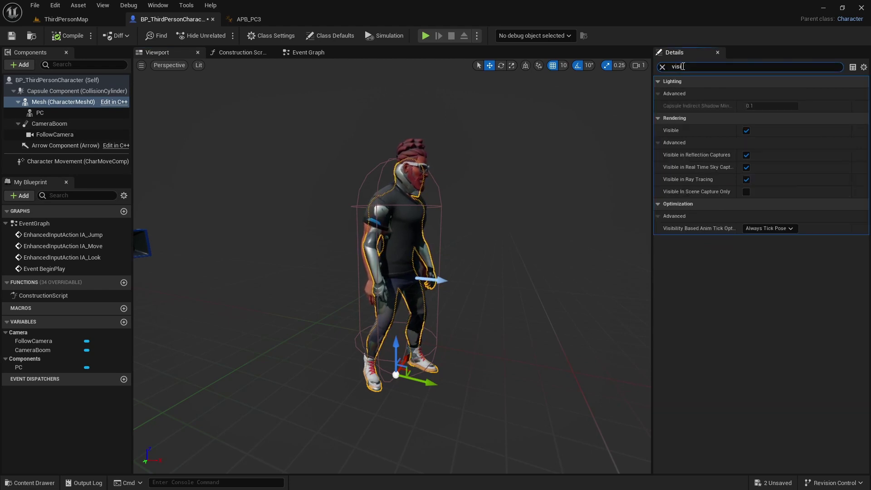
click(747, 131)
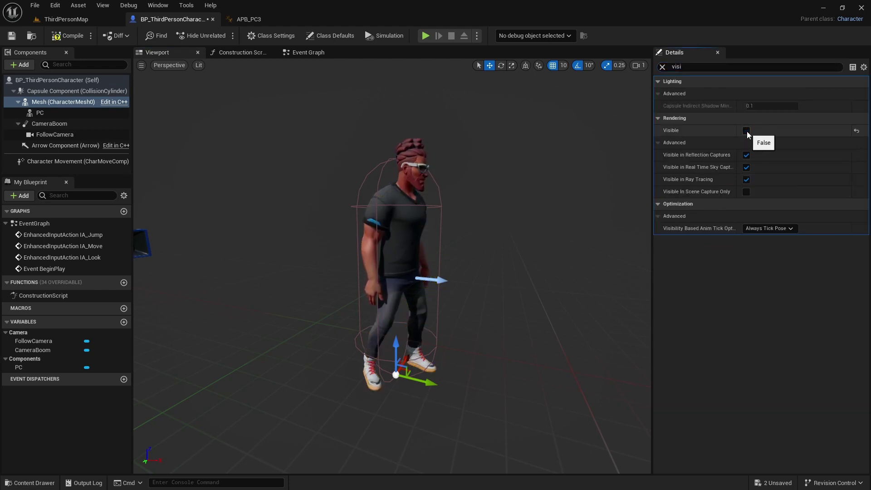
click(59, 36)
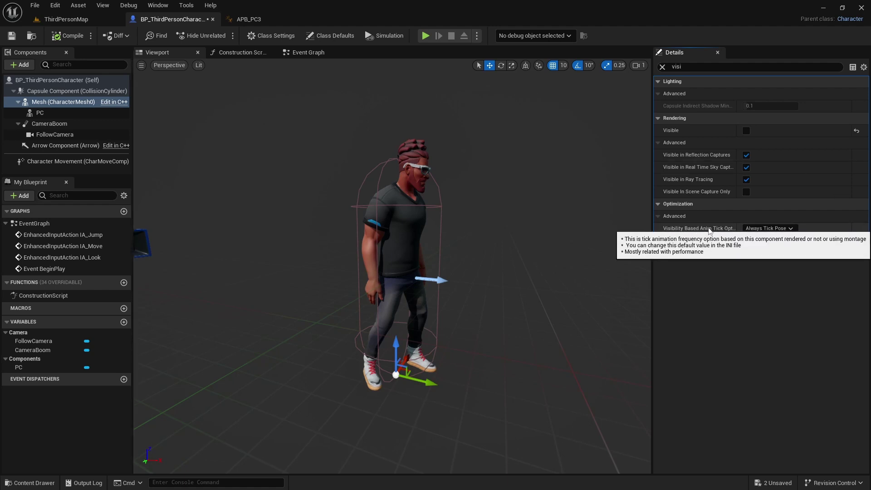
- Set the parent Mesh's Visibility Based Anim Tick Option to Always Tick Pose and Refresh Bones, and save the blueprint
click(769, 228)
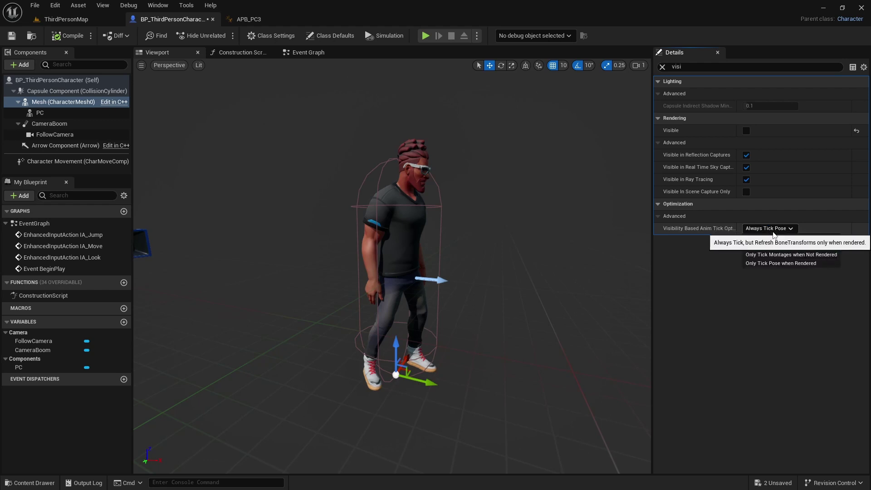
click(780, 239)
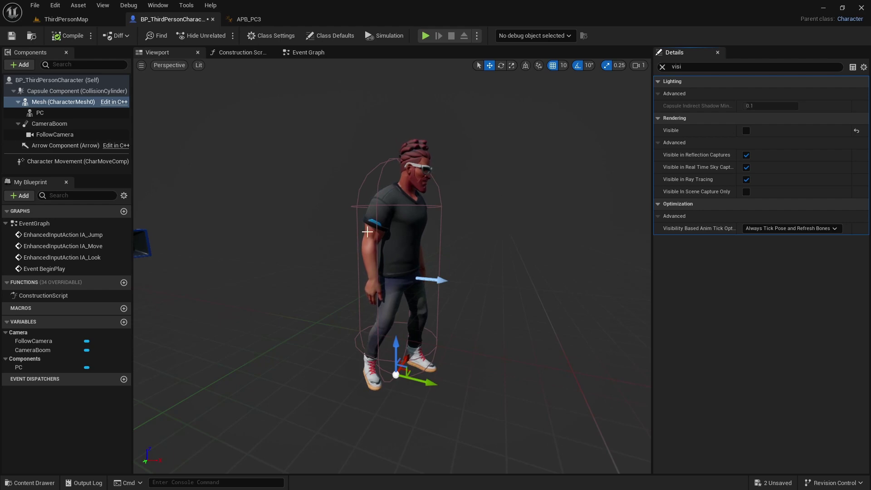
click(11, 35)
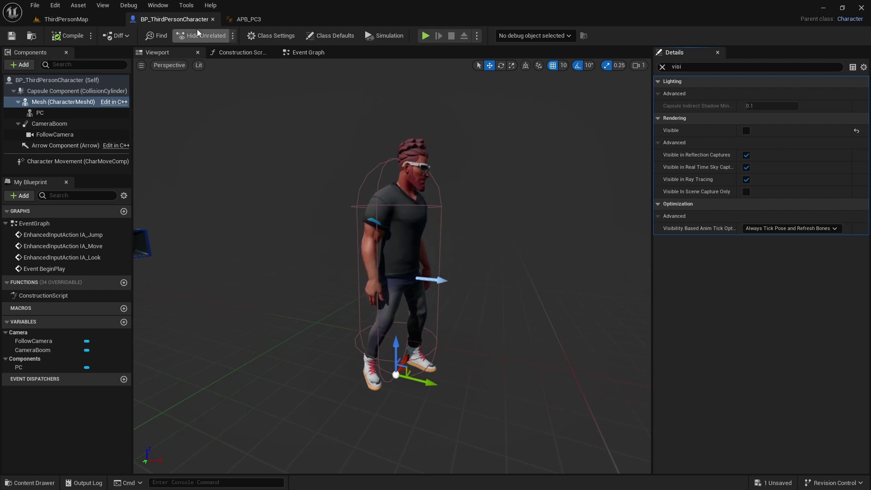
- Play-test ThirdPersonMap, running the character around the level and onto the round platform to check the retargeted animations, and end the session
click(79, 20)
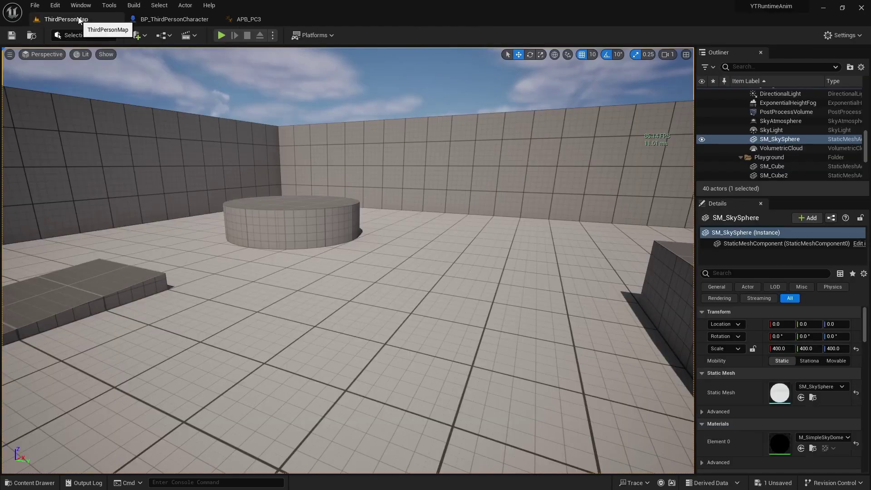
click(221, 35)
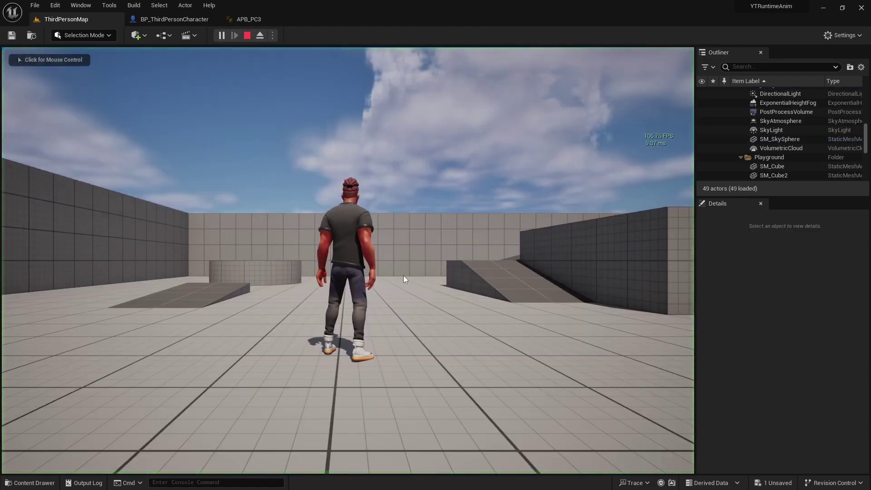
key(w)
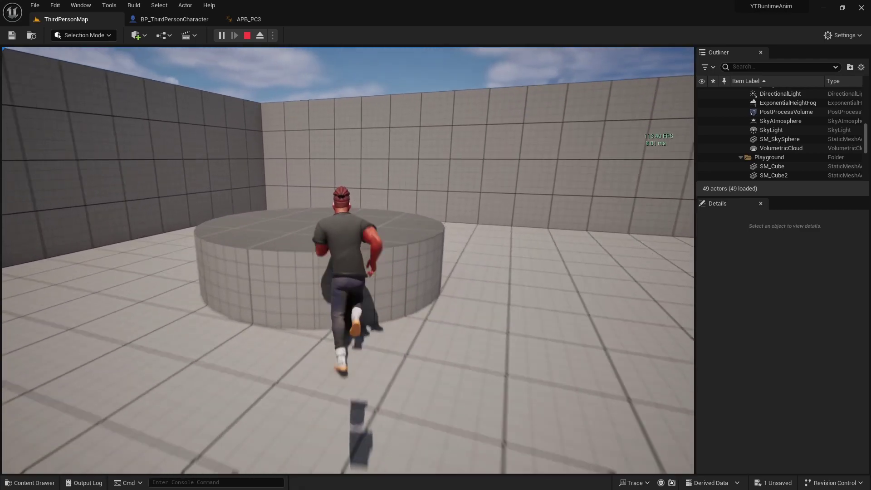
key(w)
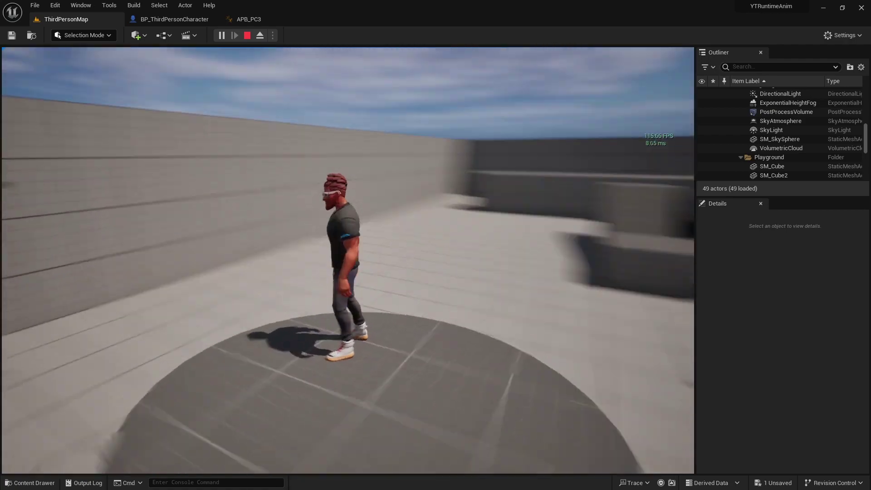
key(w)
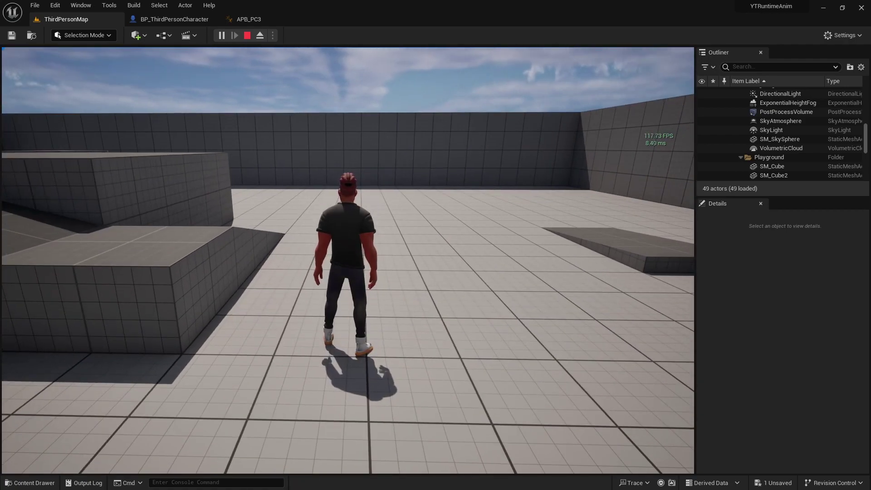
key(s)
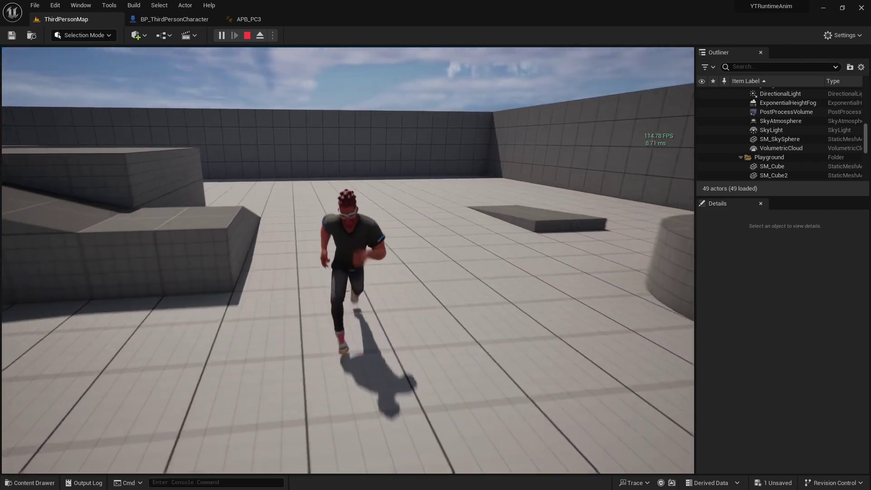
key(w)
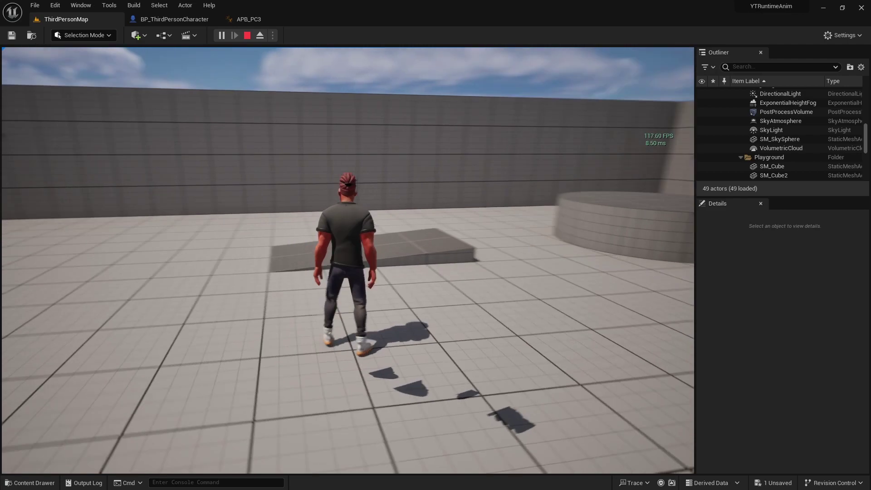
key(w)
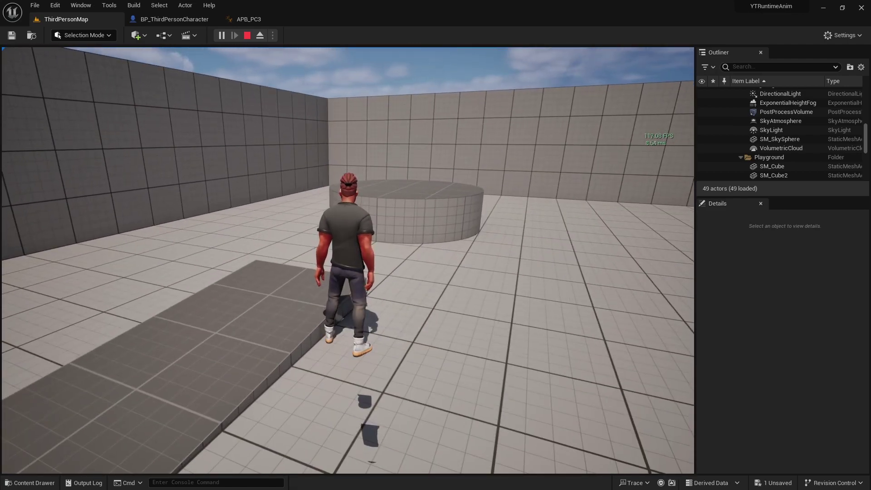
key(Escape)
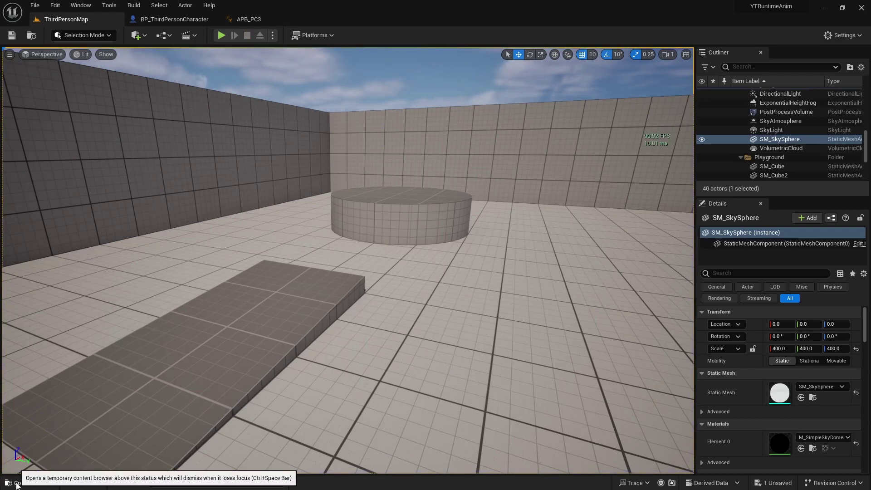
- In BP_ThirdPersonCharacter, set the PC component's Bounds Scale to 4.0, and compile and save the blueprint
click(174, 19)
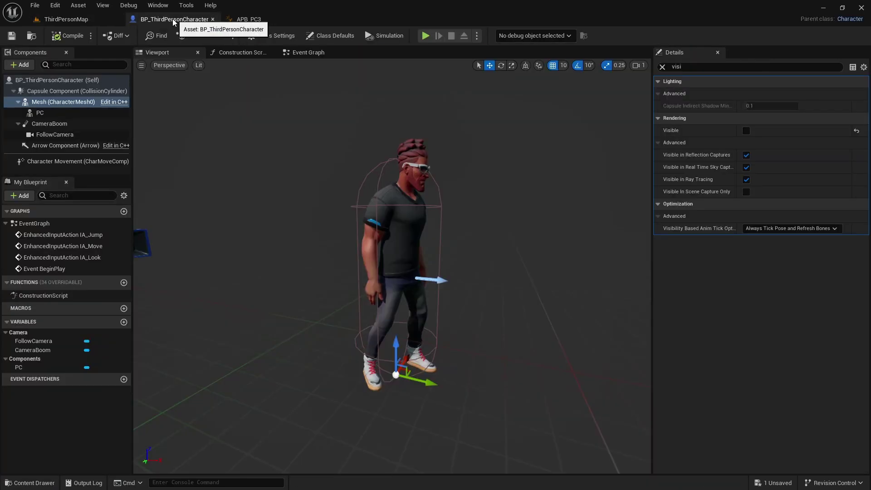
click(54, 112)
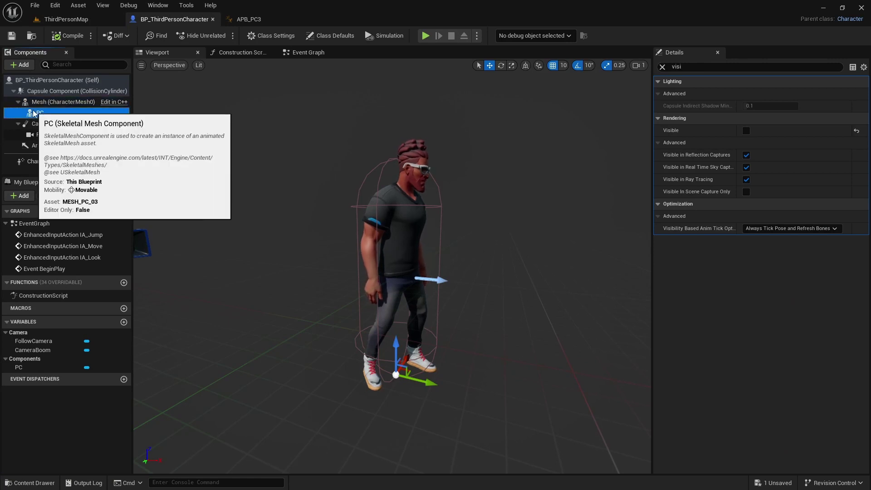
click(707, 67)
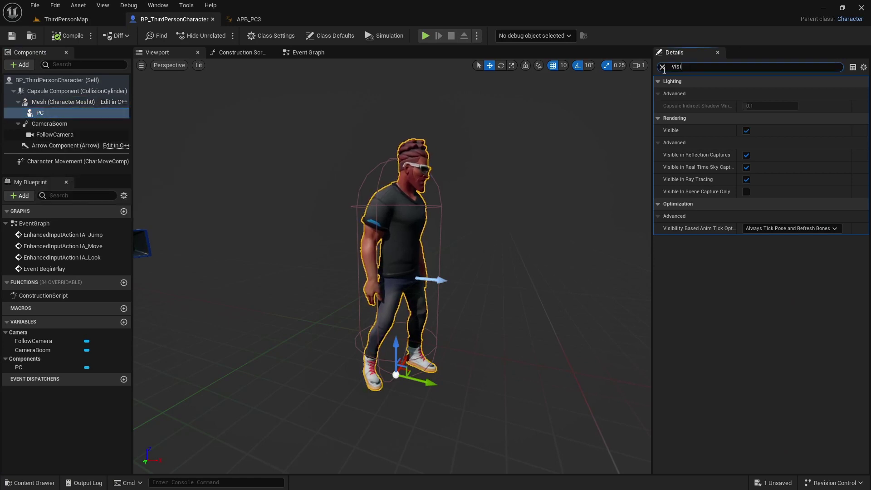
text(bound)
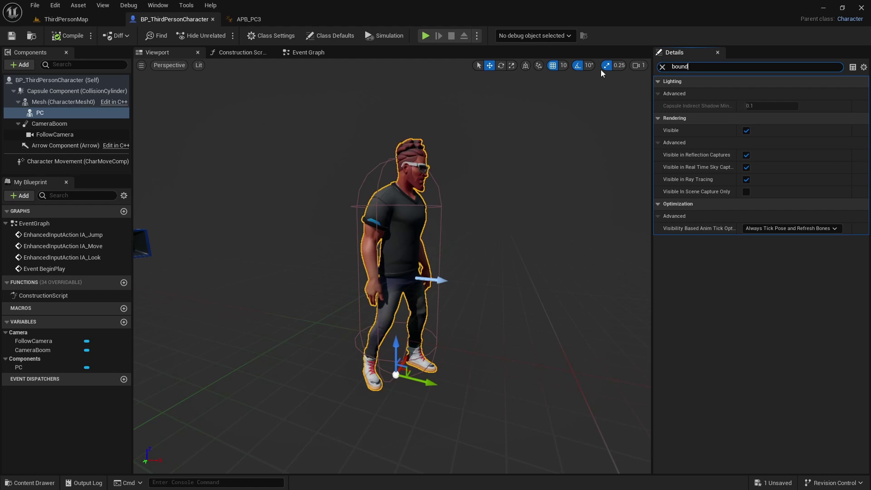
text(s)
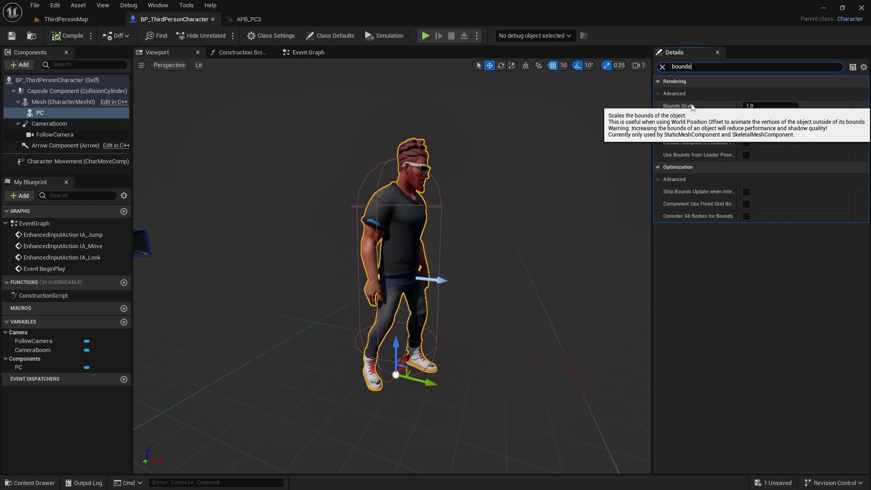
click(755, 107)
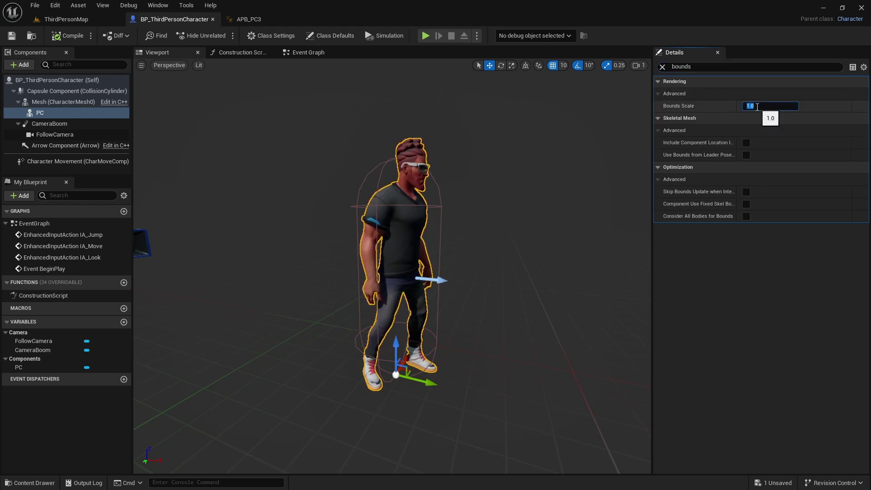
key(Return)
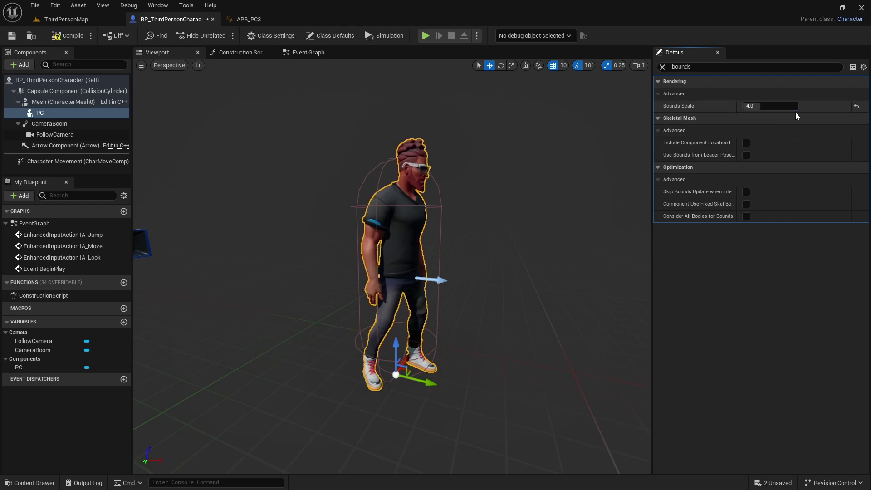
click(68, 35)
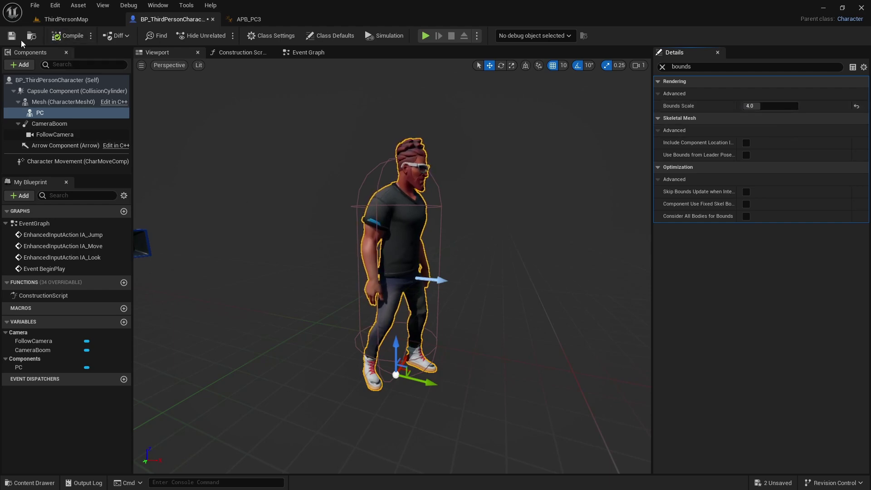
click(12, 35)
- Play-test ThirdPersonMap again, moving the character in all directions to check its animation with the enlarged bounds
click(62, 20)
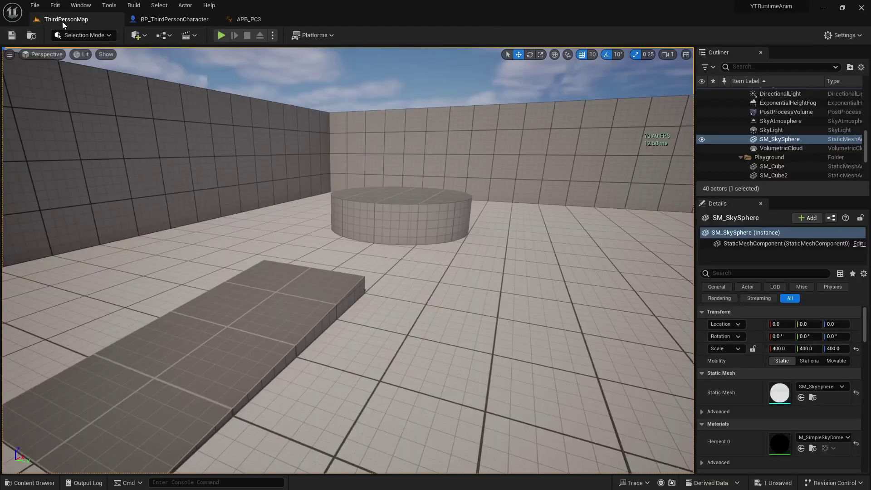
click(221, 35)
key(w)
key(s)
key(a)
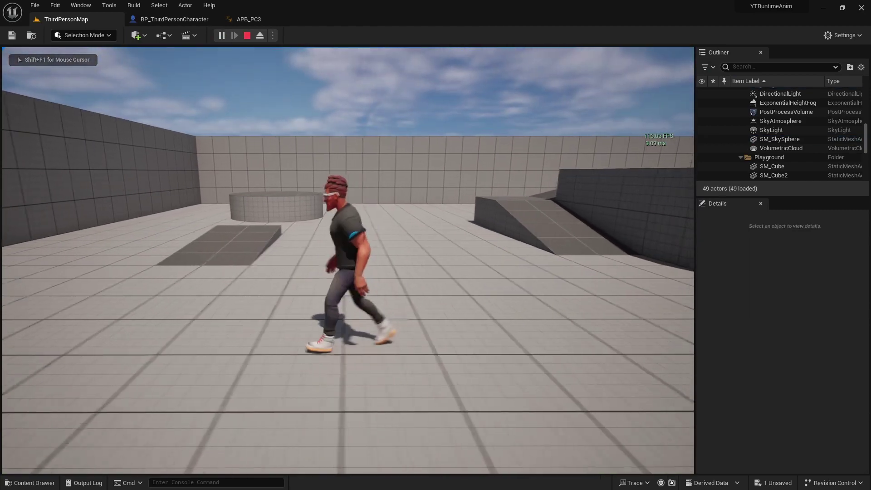
key(s)
key(d)
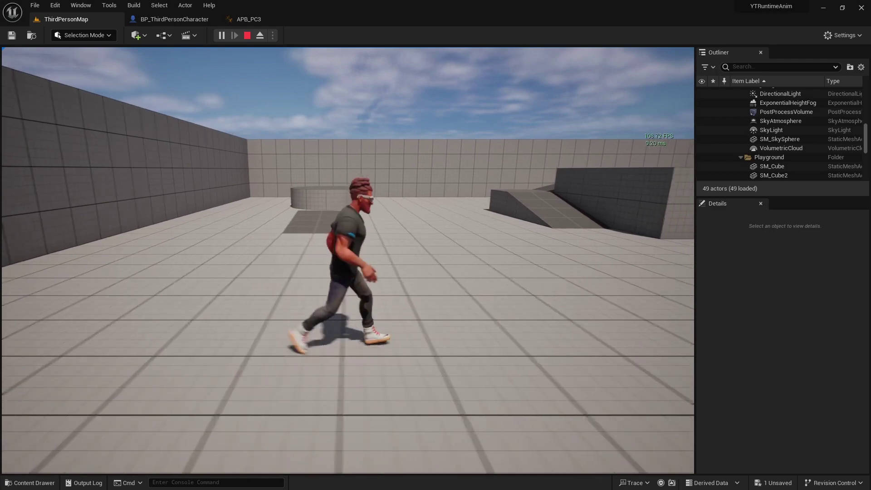
key(w)
key(a)
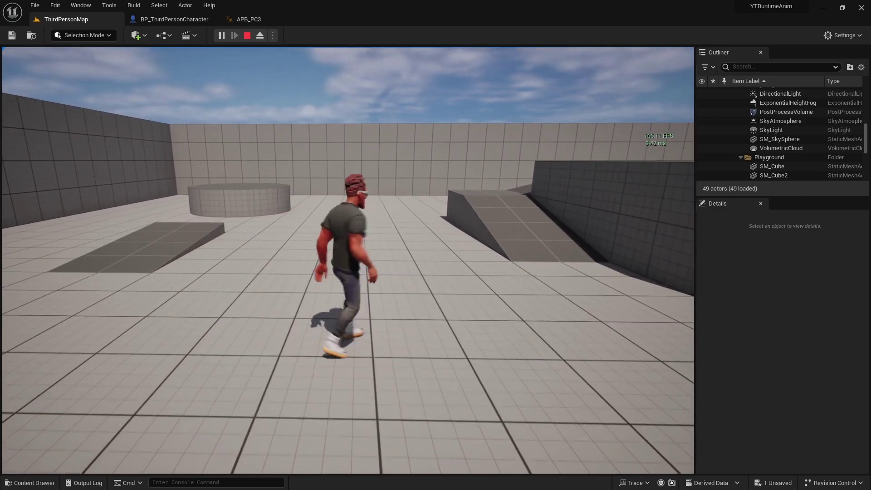